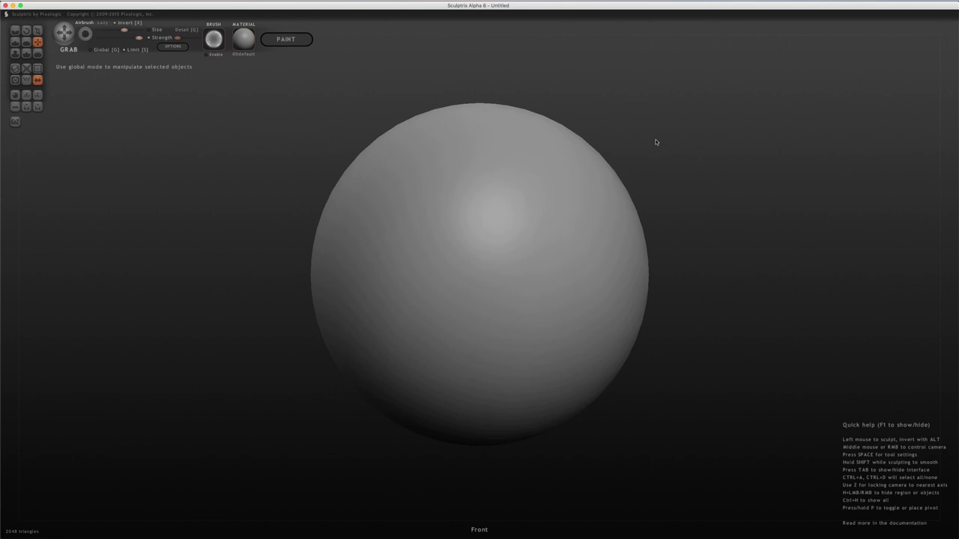
# Subdivide the entire sphere twice and build its paint mapping at a resolution of 2048
pyautogui.click(298, 43)
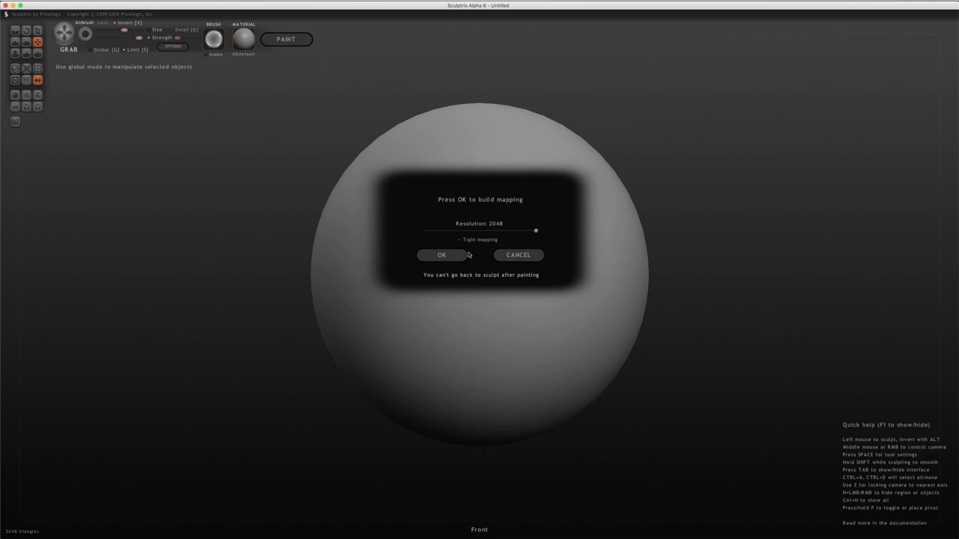
pyautogui.click(512, 255)
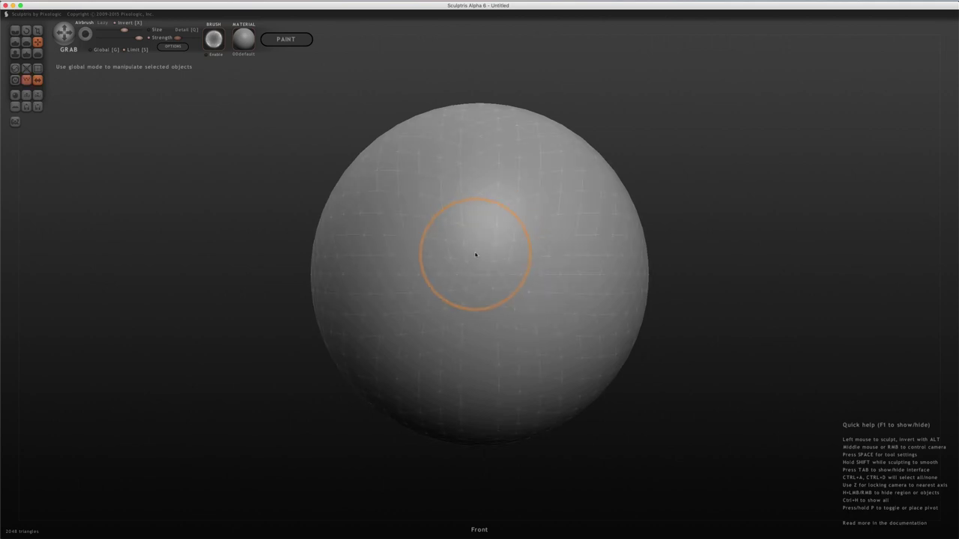
pyautogui.click(38, 68)
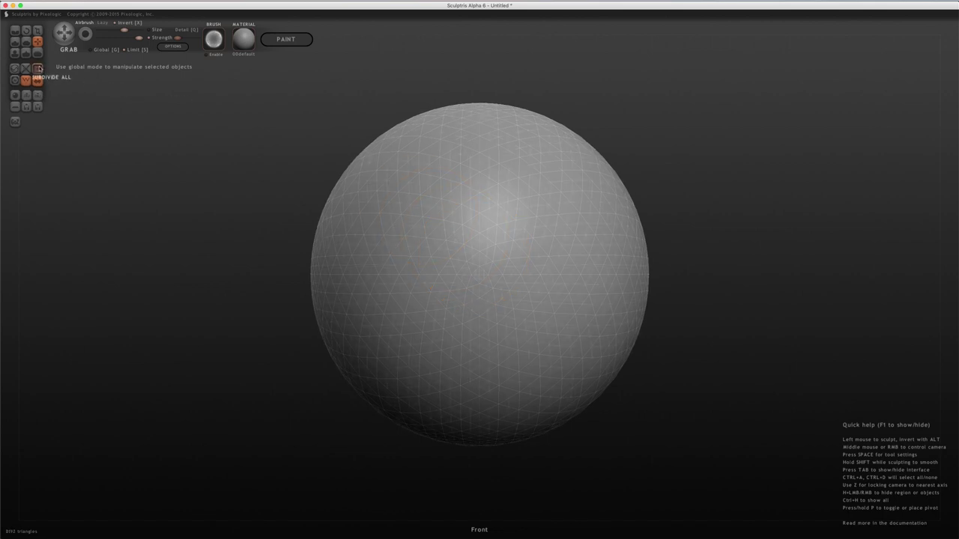
pyautogui.click(38, 68)
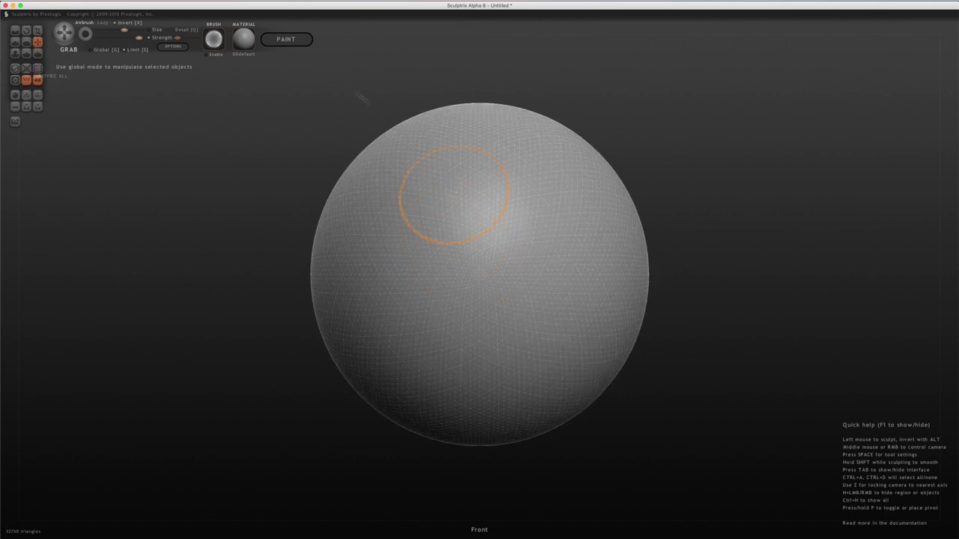
pyautogui.click(297, 43)
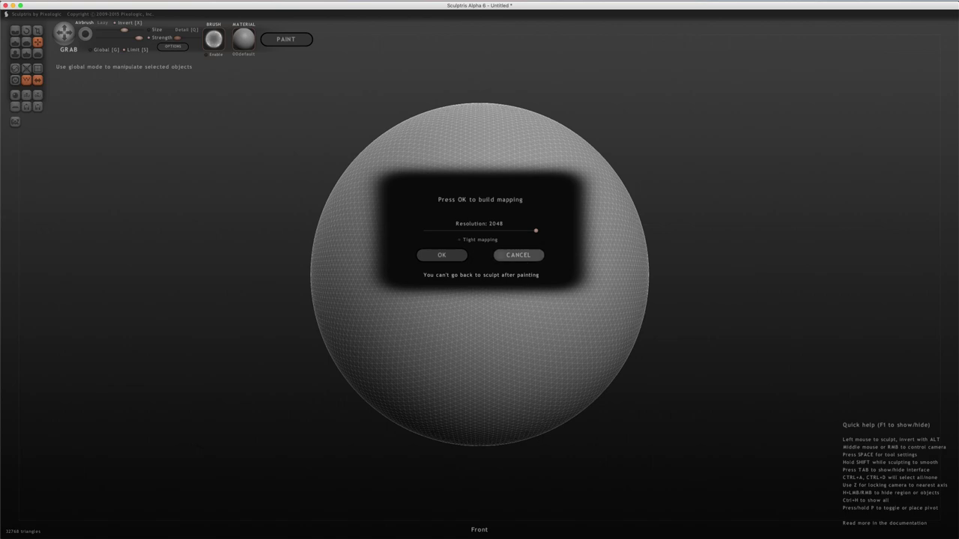
pyautogui.click(455, 259)
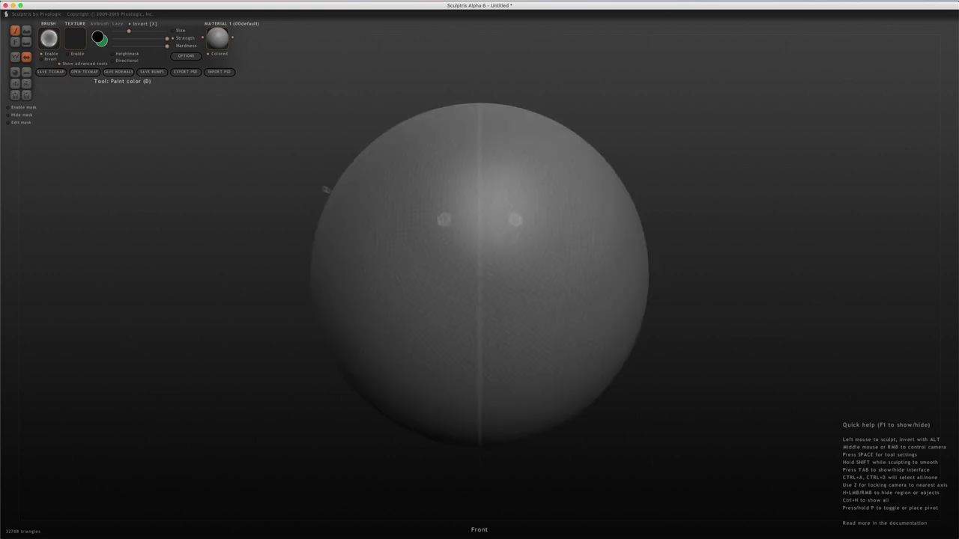
# Set the paint color to bright yellow and fill the whole sphere with it
pyautogui.click(14, 42)
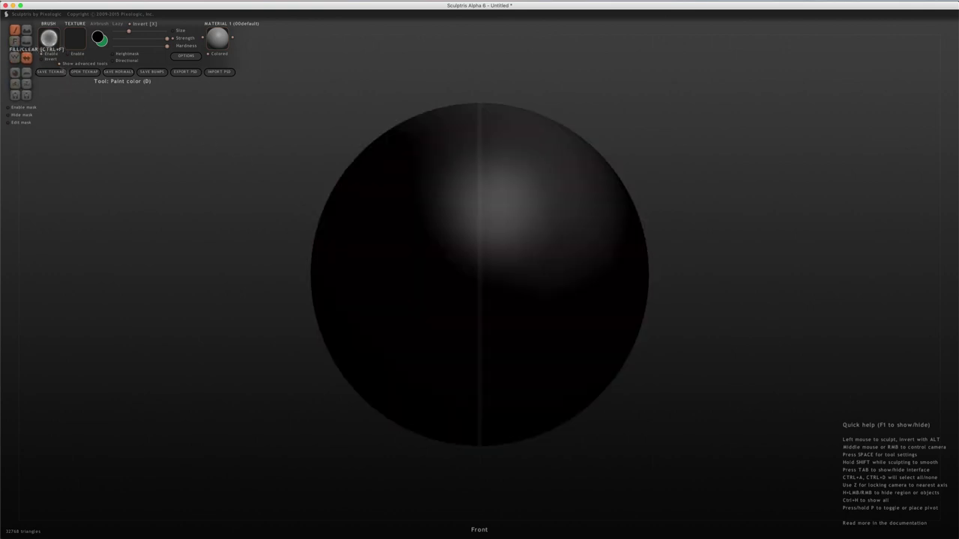
pyautogui.click(99, 37)
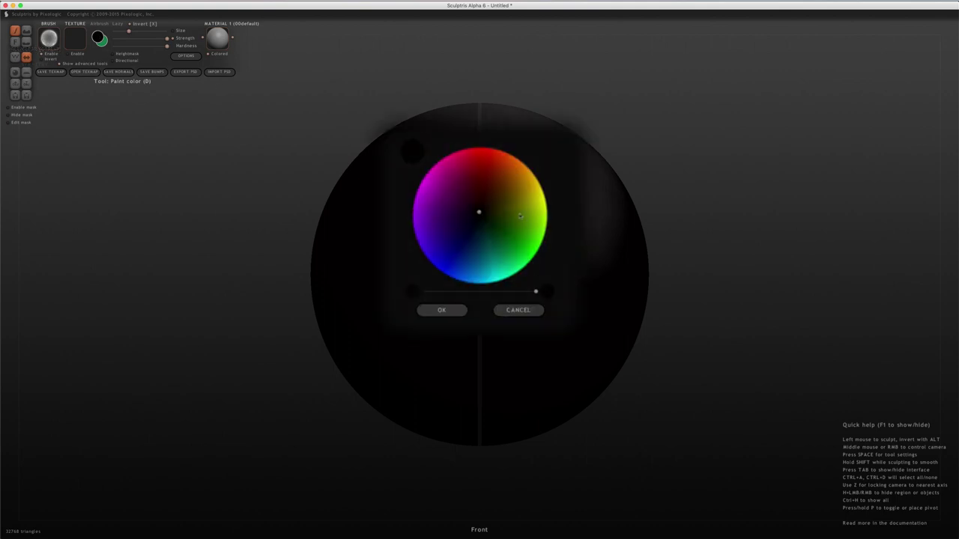
pyautogui.moveTo(519, 215); pyautogui.dragTo(584, 188)
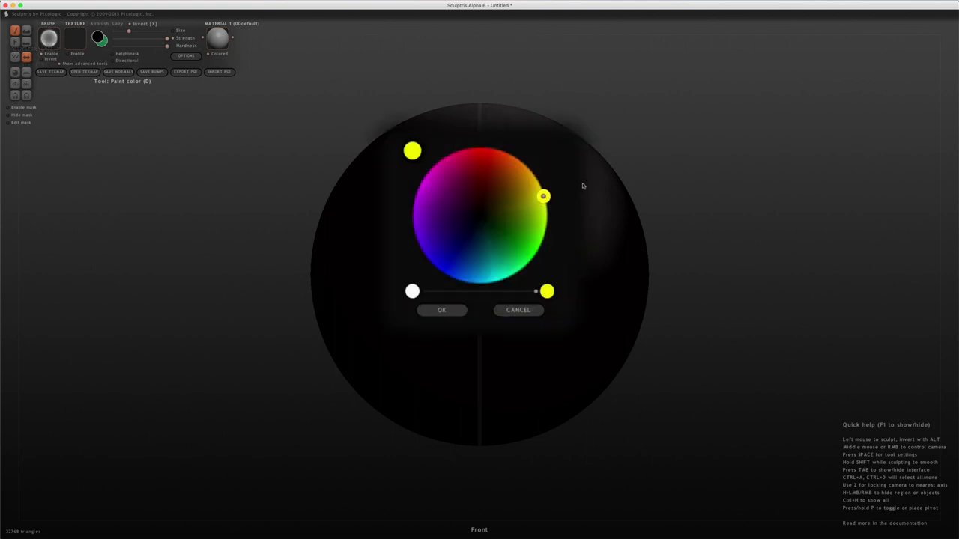
pyautogui.click(442, 310)
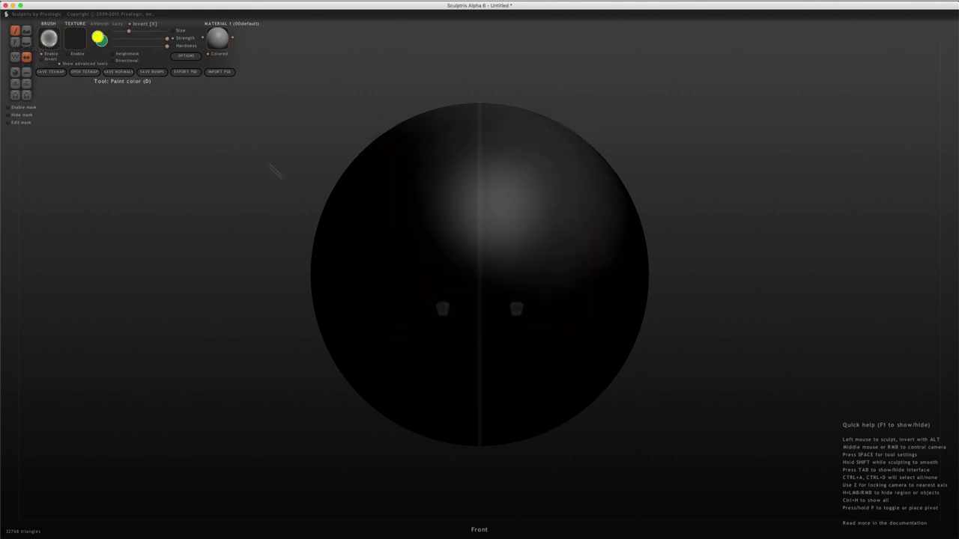
pyautogui.click(16, 44)
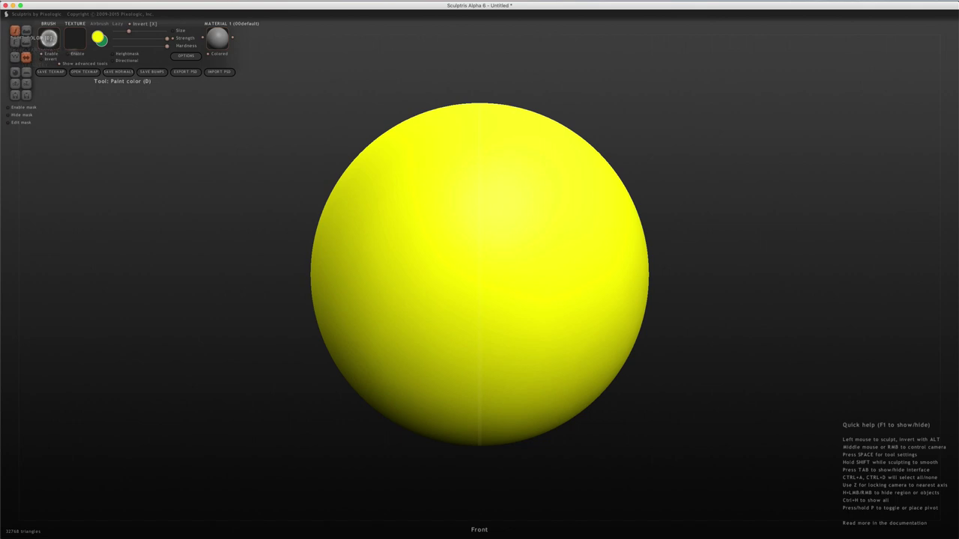
# Paint two mirrored white eye patches on the upper front of the sphere and check them on the flat texture map
pyautogui.click(98, 35)
pyautogui.moveTo(484, 208); pyautogui.dragTo(480, 213)
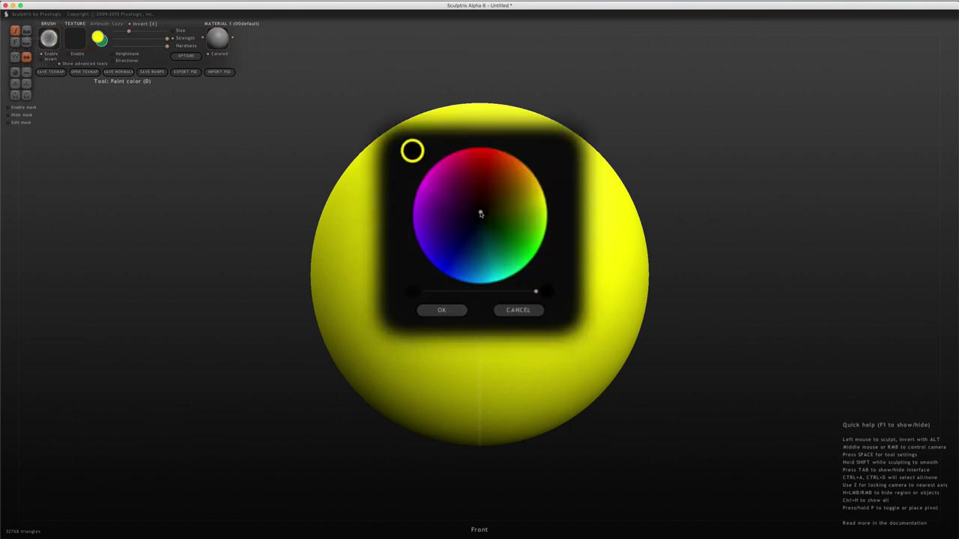
pyautogui.moveTo(536, 293); pyautogui.dragTo(404, 298)
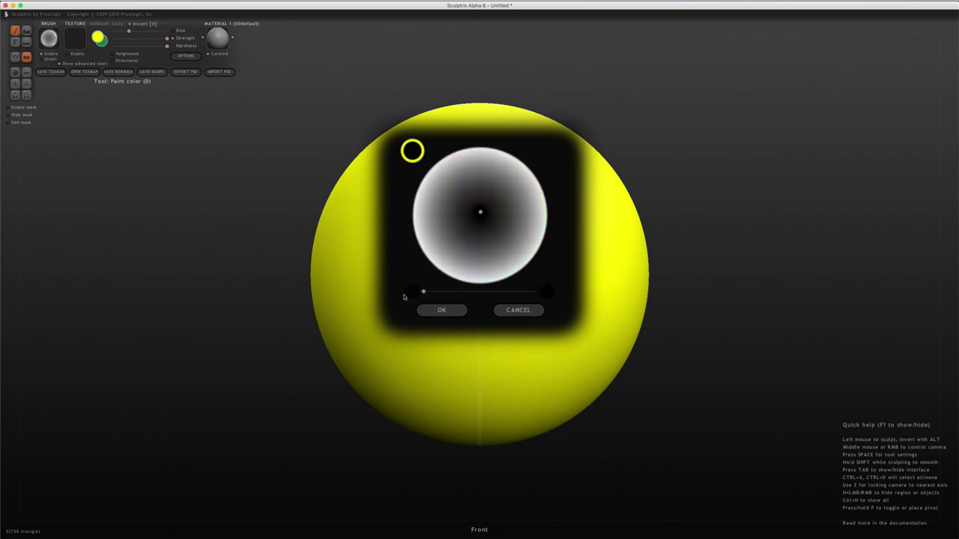
pyautogui.moveTo(449, 213); pyautogui.dragTo(397, 214)
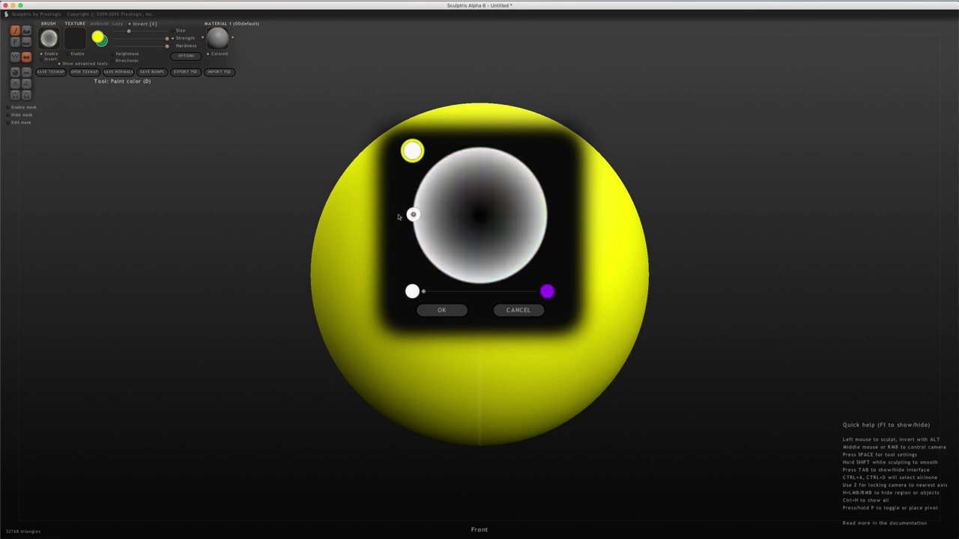
pyautogui.click(457, 310)
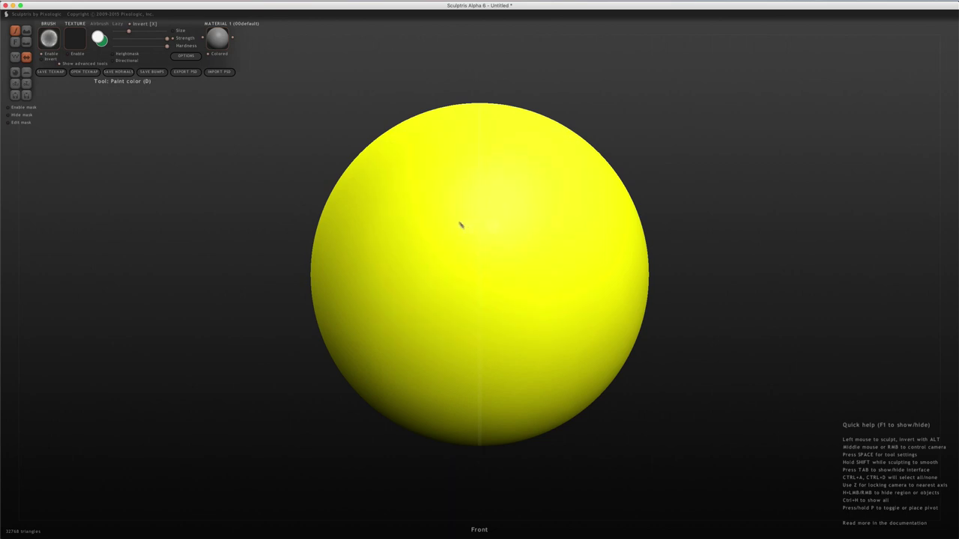
pyautogui.moveTo(410, 182)
pyautogui.mouseDown()
pyautogui.moveTo(413, 201)
pyautogui.moveTo(422, 190)
pyautogui.moveTo(410, 183)
pyautogui.moveTo(427, 182)
pyautogui.moveTo(397, 192)
pyautogui.moveTo(407, 214)
pyautogui.moveTo(439, 192)
pyautogui.moveTo(432, 180)
pyautogui.moveTo(437, 208)
pyautogui.moveTo(411, 218)
pyautogui.mouseUp()
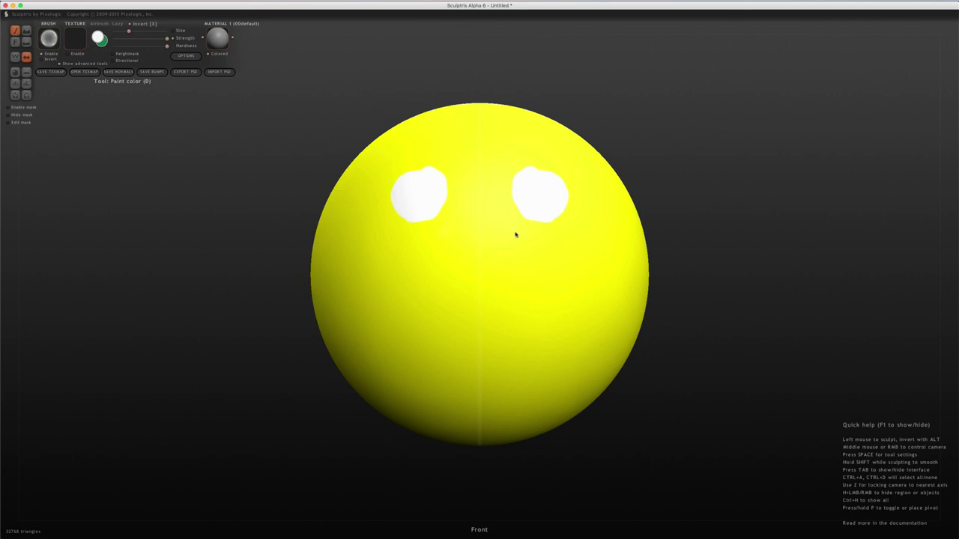
pyautogui.press('t')
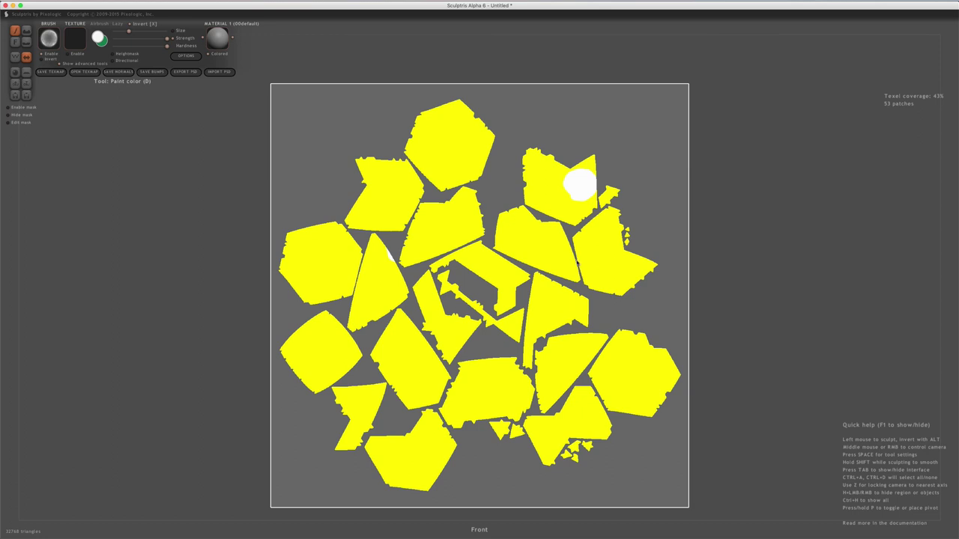
pyautogui.press('t')
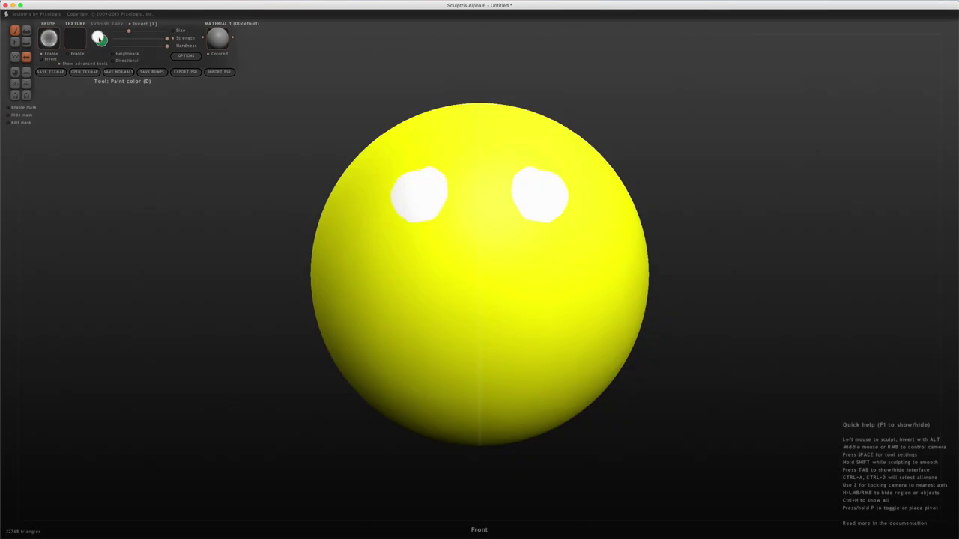
pyautogui.click(98, 38)
pyautogui.click(479, 217)
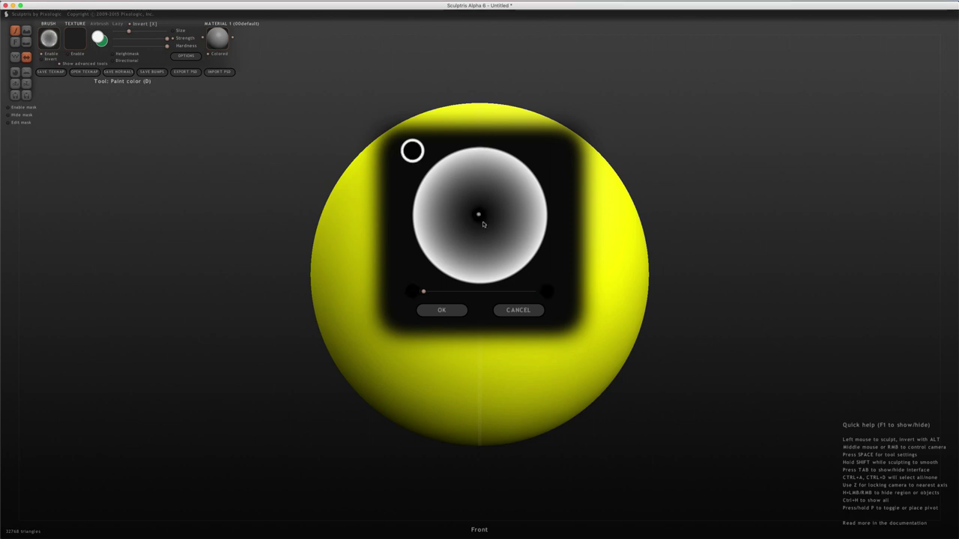
pyautogui.click(445, 310)
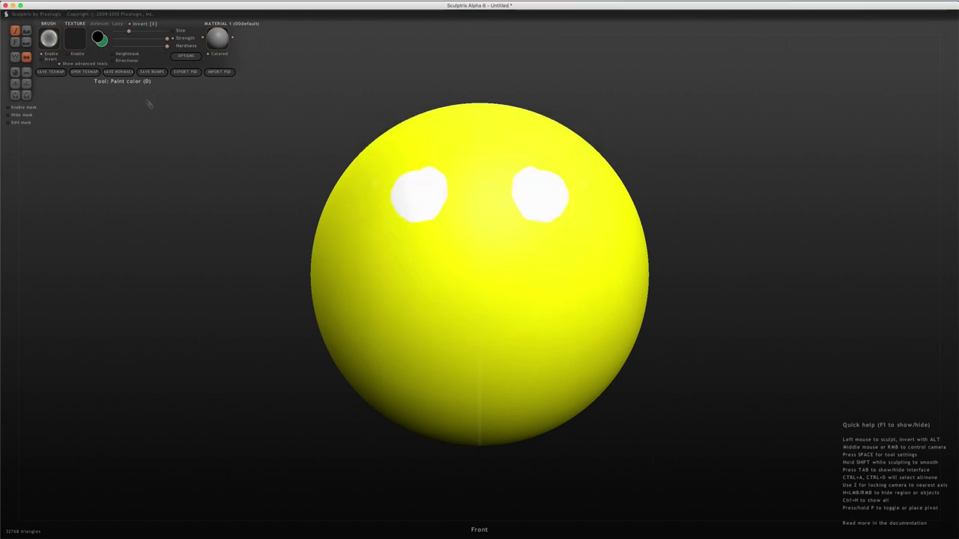
# Set the paint color to saturated blue, enlarge the brush slightly and paint round irises inside the white eyes
pyautogui.click(109, 50)
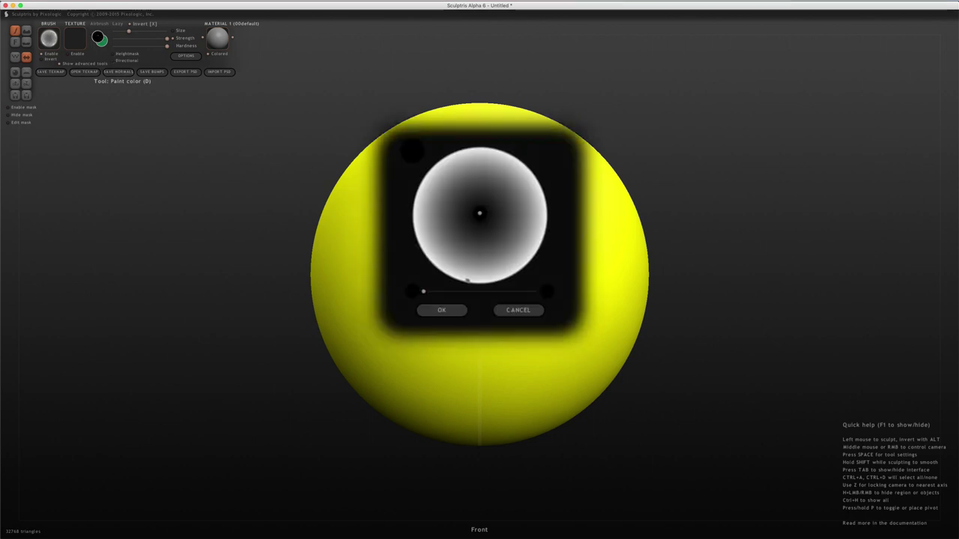
pyautogui.moveTo(426, 293); pyautogui.dragTo(543, 293)
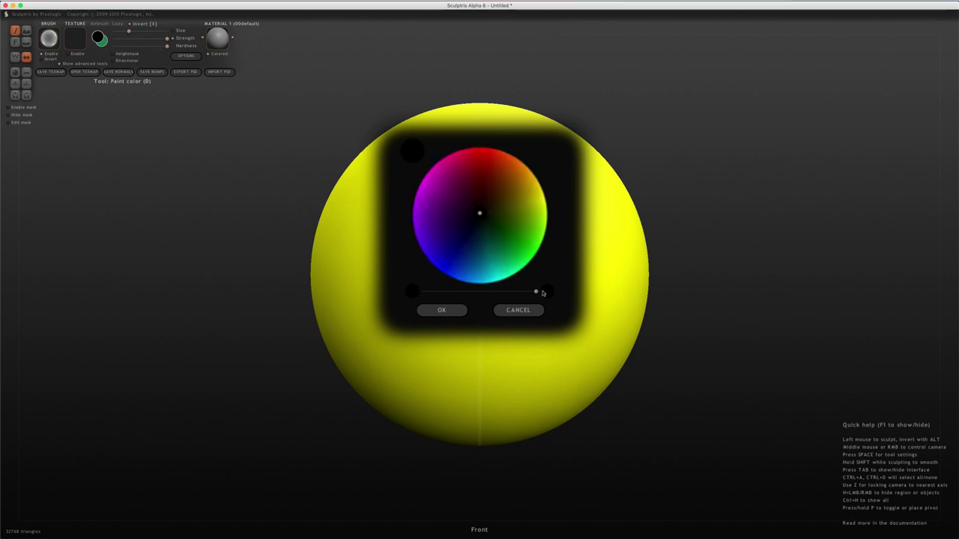
pyautogui.click(454, 246)
pyautogui.click(448, 310)
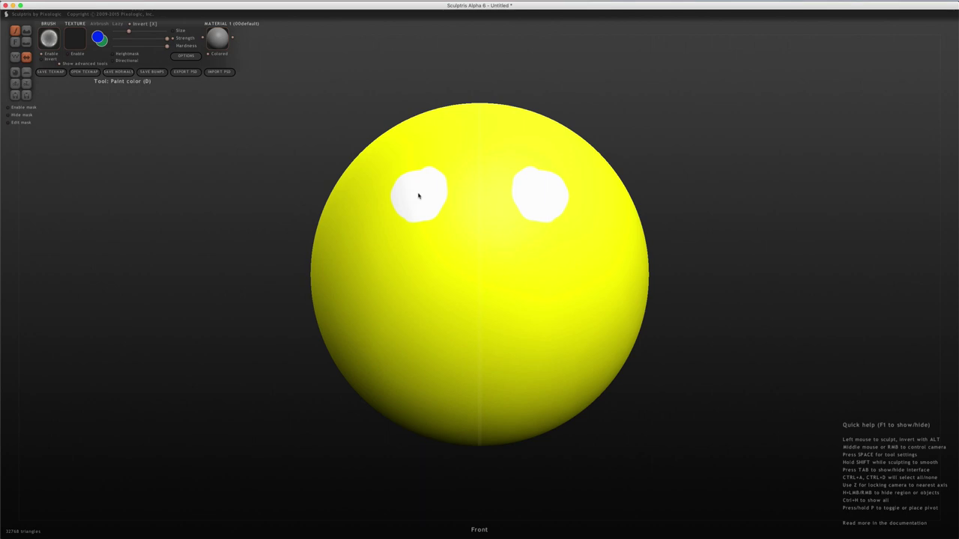
pyautogui.press('p')
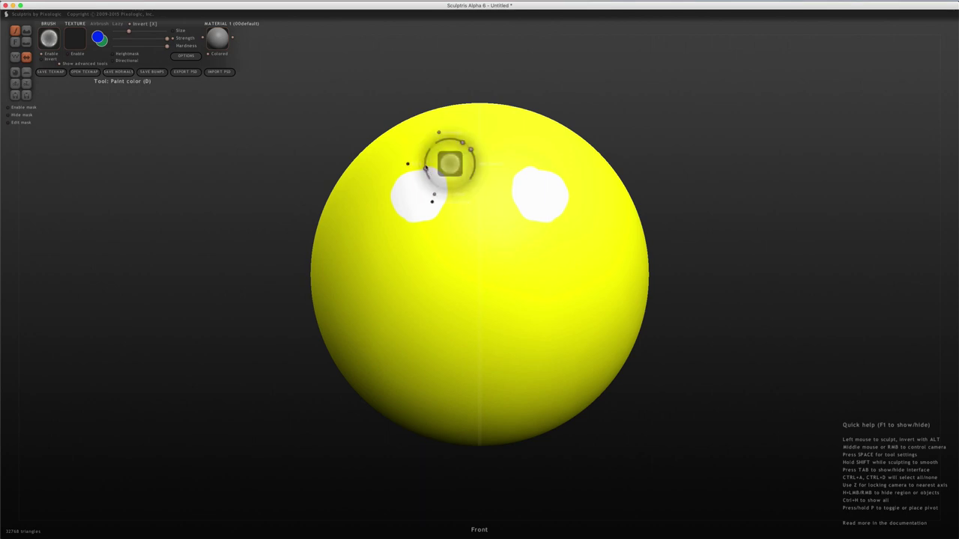
pyautogui.press('p')
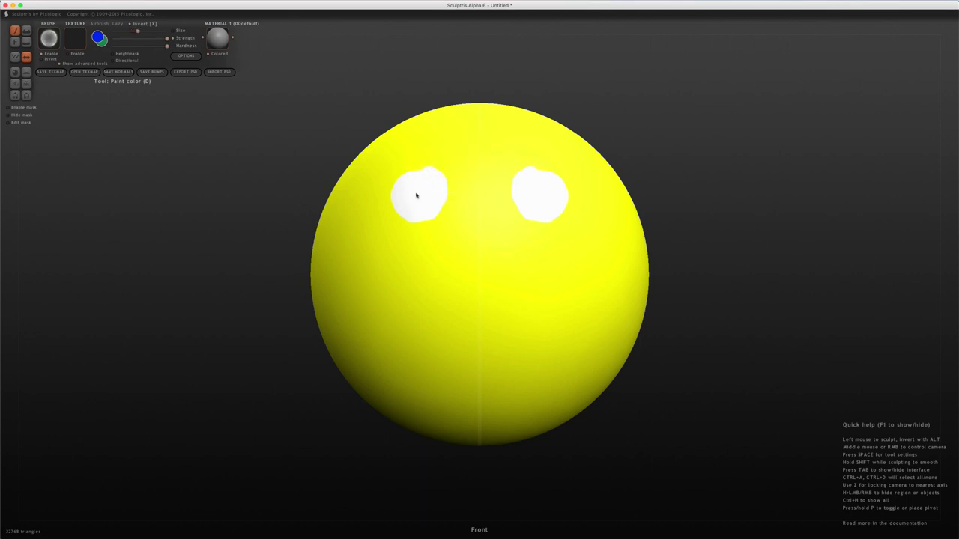
pyautogui.moveTo(416, 196); pyautogui.dragTo(417, 195)
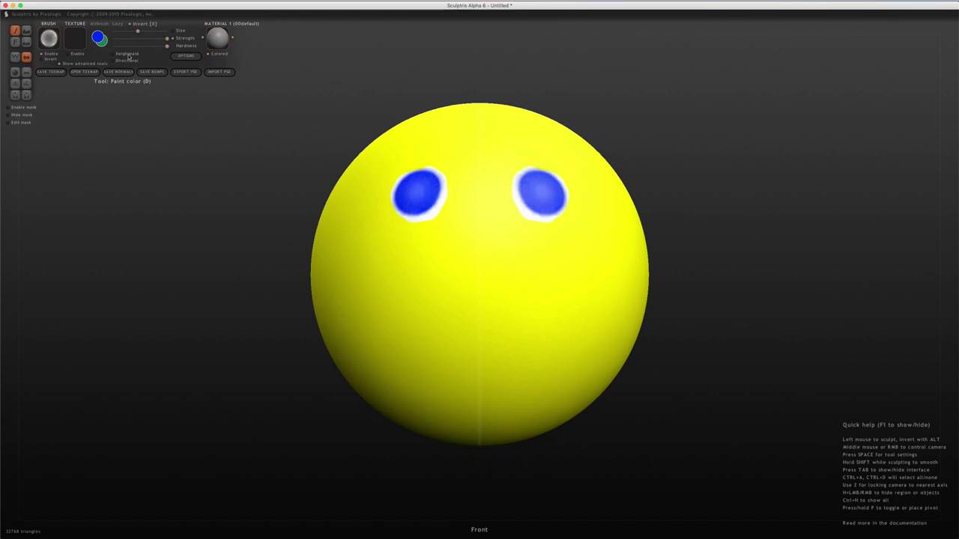
# Set the paint color to black, shrink the brush and paint a small pupil in the center of each blue iris
pyautogui.click(99, 39)
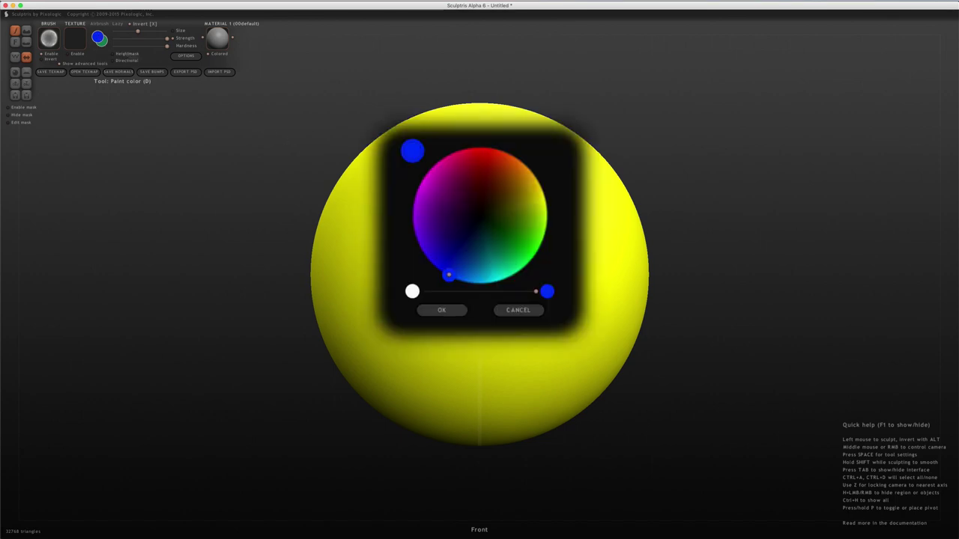
pyautogui.click(479, 216)
pyautogui.click(454, 309)
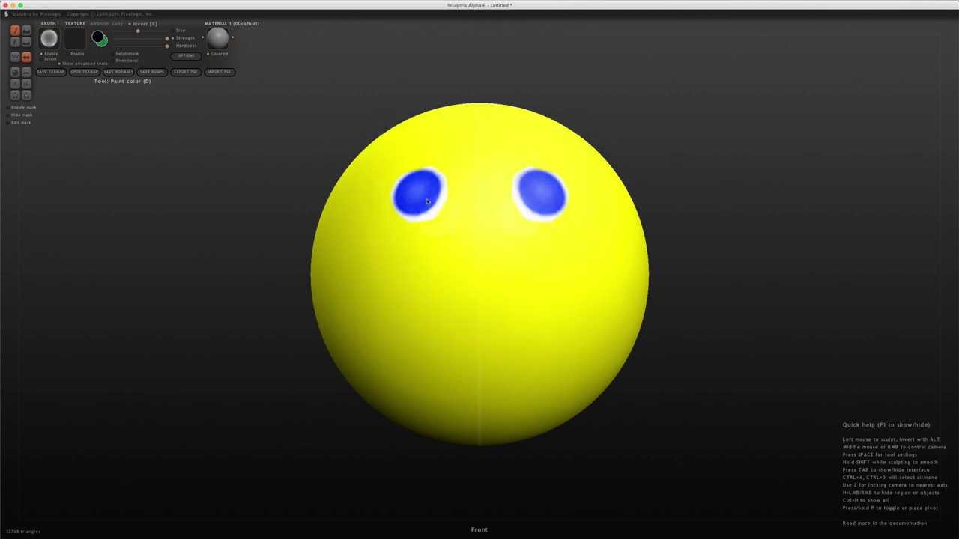
pyautogui.press('space')
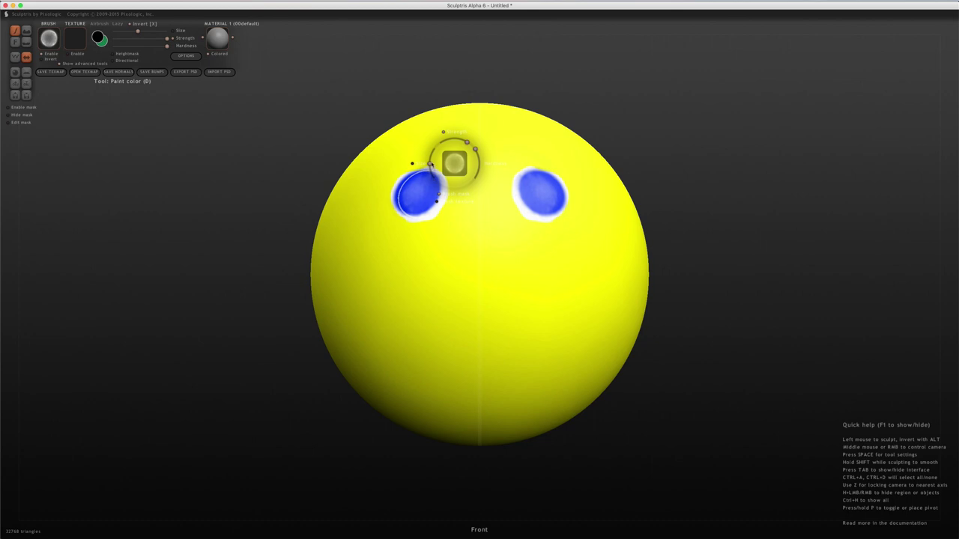
pyautogui.moveTo(430, 164); pyautogui.dragTo(419, 194)
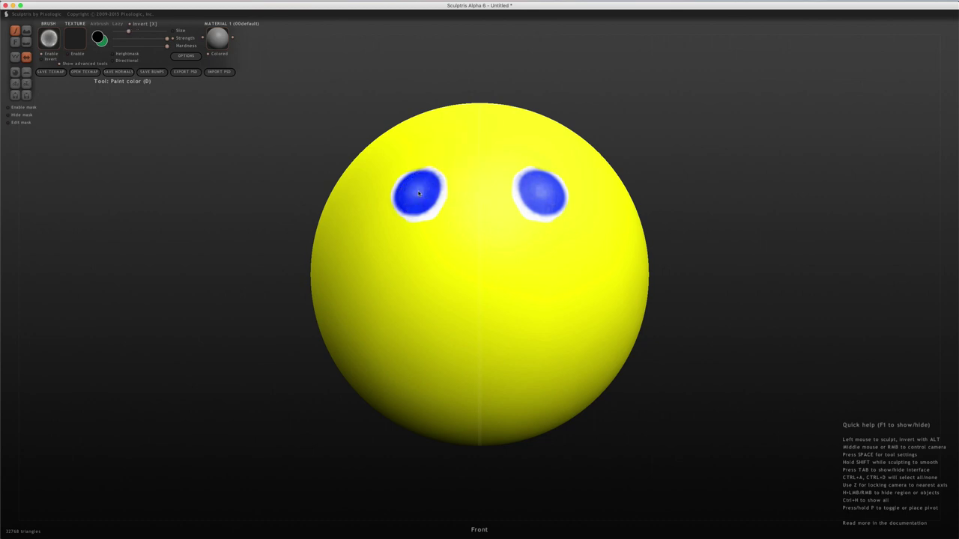
pyautogui.moveTo(416, 191); pyautogui.dragTo(417, 191)
pyautogui.click(416, 191)
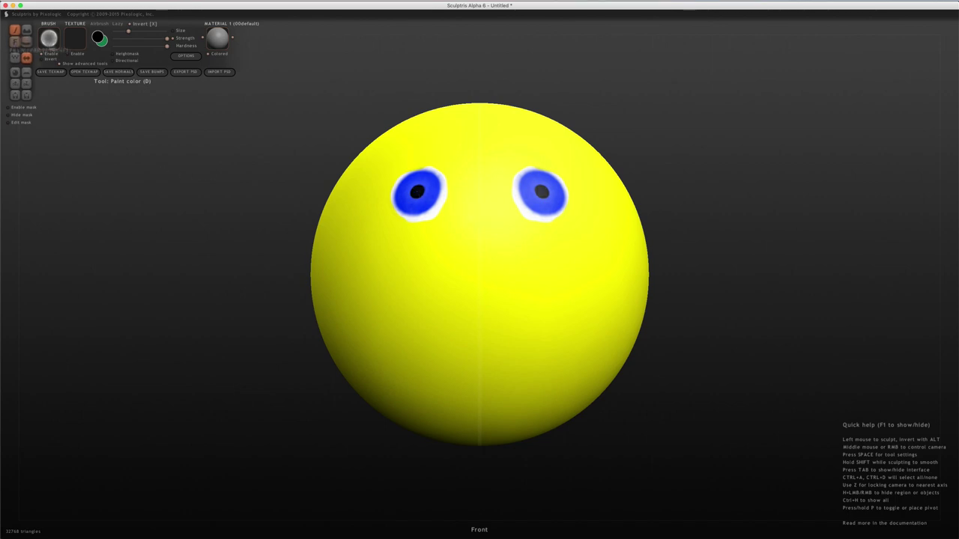
# Set the paint color to bright red and paint a curved smile below the eyes, spanning both halves of the face
pyautogui.click(98, 38)
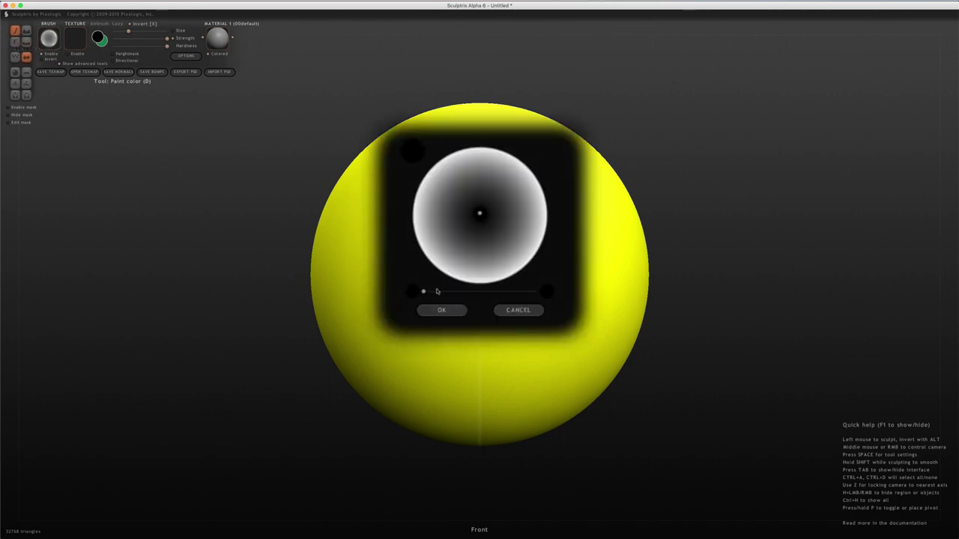
pyautogui.moveTo(423, 293); pyautogui.dragTo(536, 292)
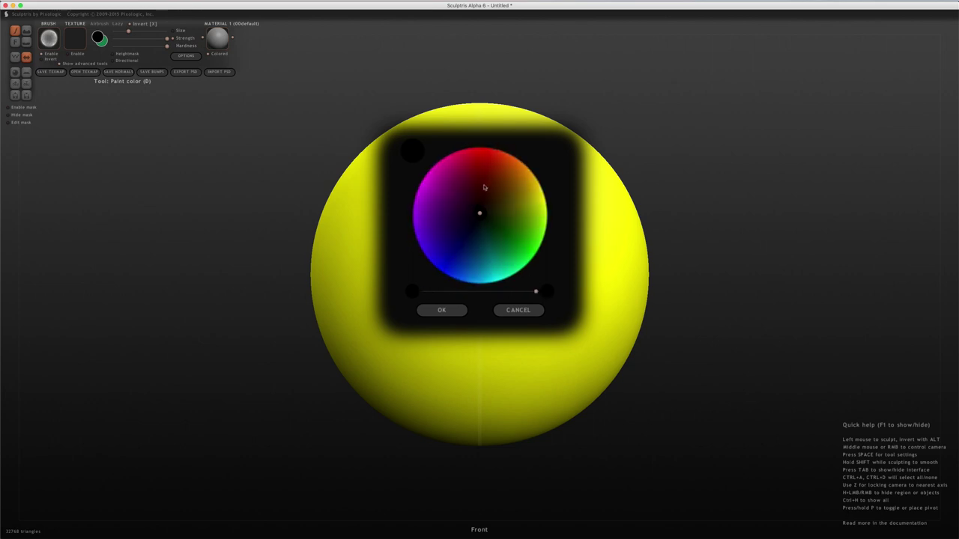
pyautogui.moveTo(484, 187); pyautogui.dragTo(502, 150)
pyautogui.click(450, 311)
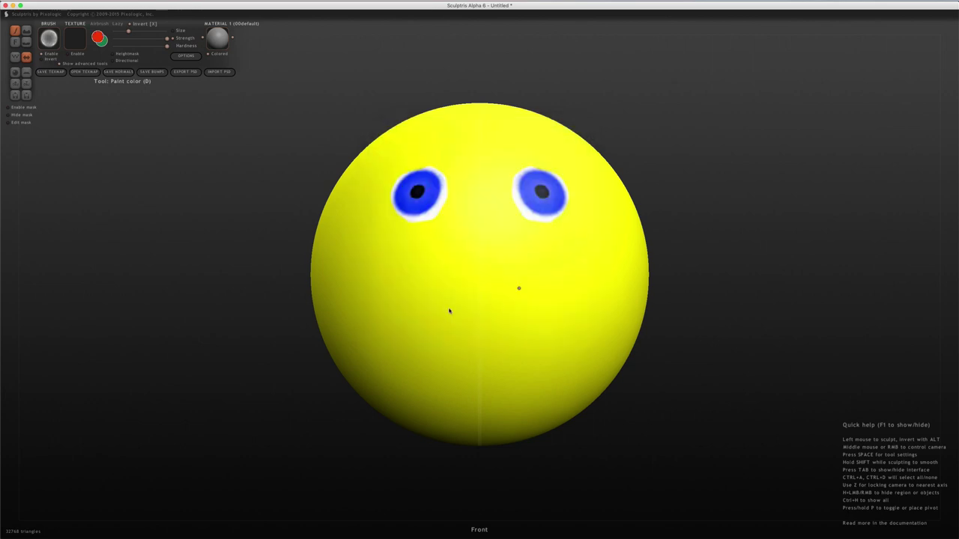
pyautogui.moveTo(388, 268)
pyautogui.mouseDown()
pyautogui.moveTo(425, 310)
pyautogui.moveTo(486, 313)
pyautogui.mouseUp()
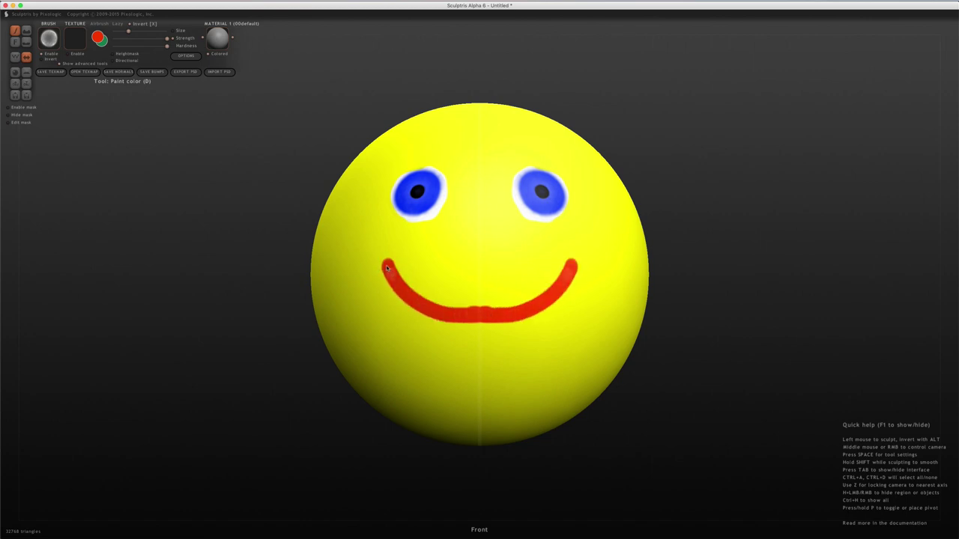
# Extend the red smile into a wide open mouth outline and fill its inside with the same red
pyautogui.moveTo(384, 262)
pyautogui.mouseDown()
pyautogui.moveTo(406, 343)
pyautogui.moveTo(424, 362)
pyautogui.moveTo(479, 372)
pyautogui.mouseUp()
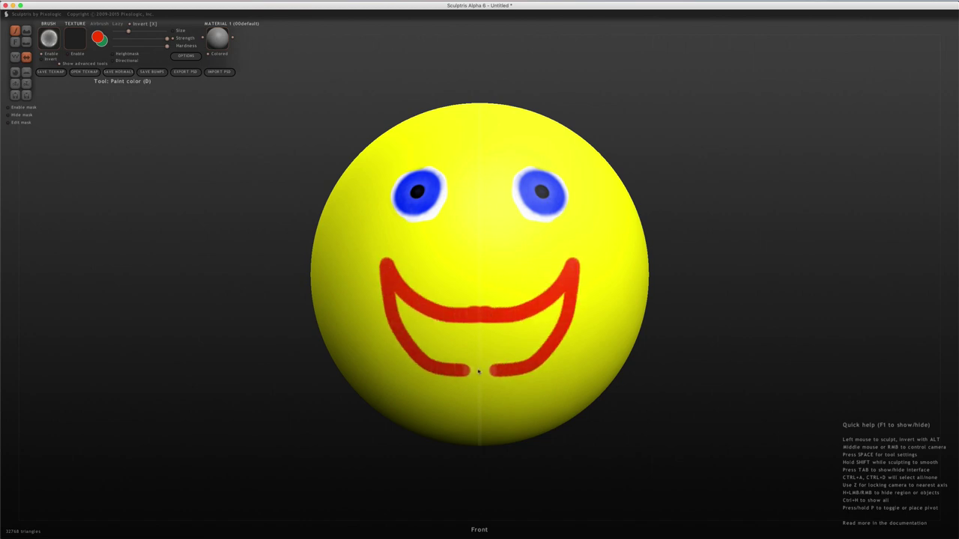
pyautogui.click(491, 369)
pyautogui.moveTo(563, 293)
pyautogui.mouseDown()
pyautogui.moveTo(545, 315)
pyautogui.moveTo(453, 335)
pyautogui.moveTo(472, 362)
pyautogui.moveTo(506, 361)
pyautogui.moveTo(539, 346)
pyautogui.moveTo(563, 307)
pyautogui.moveTo(537, 332)
pyautogui.moveTo(493, 348)
pyautogui.moveTo(531, 341)
pyautogui.moveTo(515, 330)
pyautogui.mouseUp()
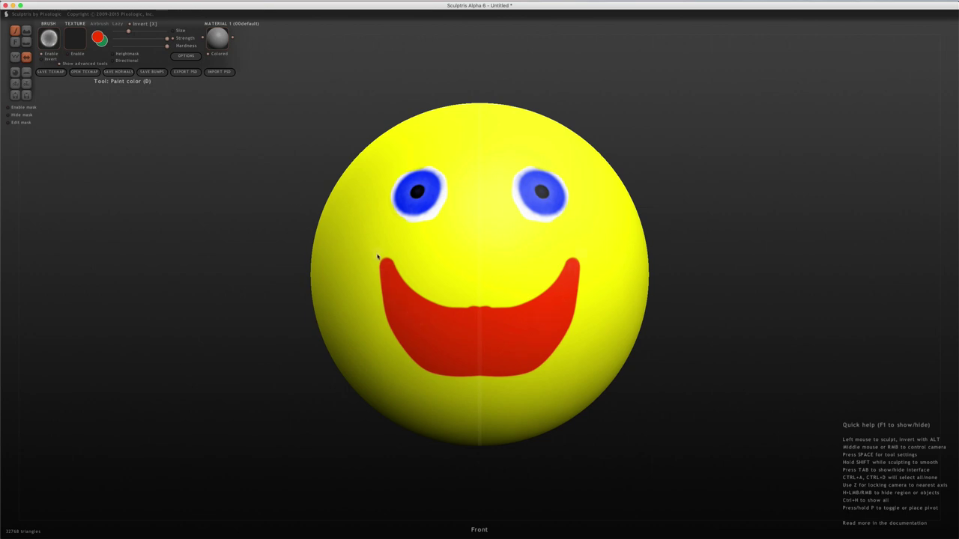
# Set the paint color to black, enlarge the brush slightly and paint over the whole open mouth
pyautogui.click(98, 37)
pyautogui.click(480, 216)
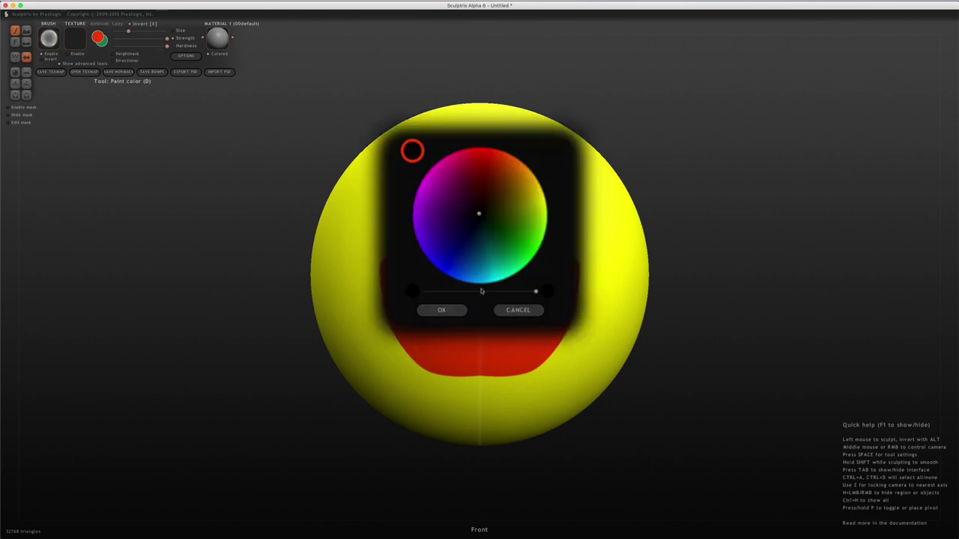
pyautogui.click(441, 310)
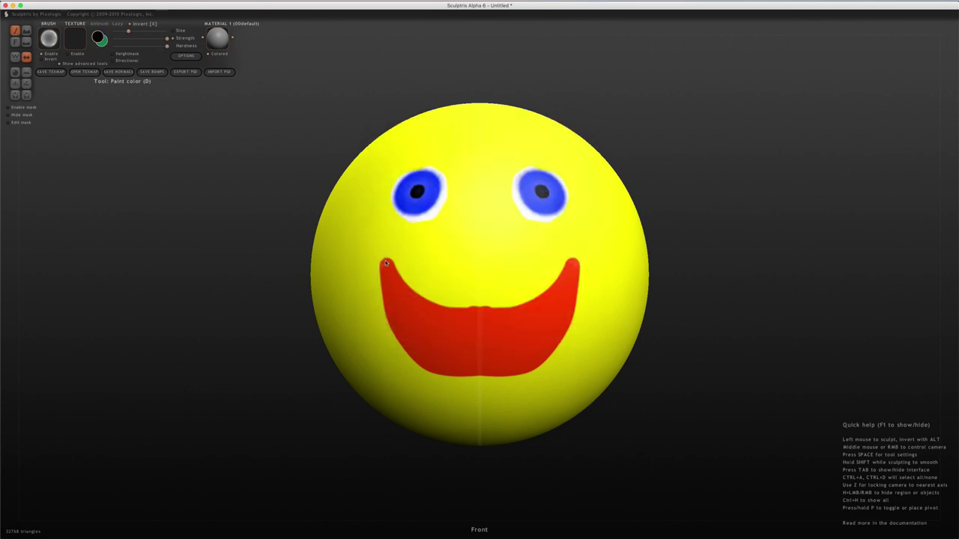
pyautogui.press('space')
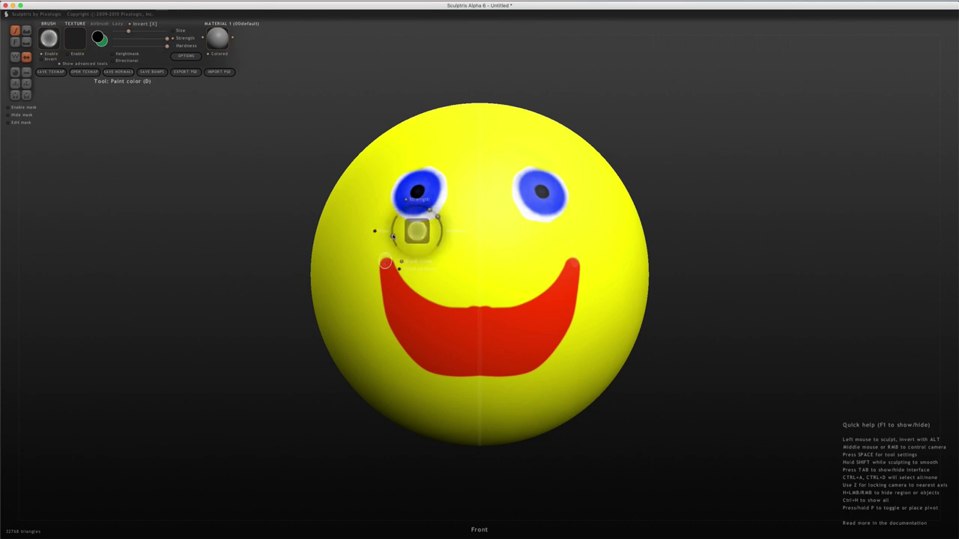
pyautogui.moveTo(385, 263)
pyautogui.mouseDown()
pyautogui.moveTo(397, 286)
pyautogui.moveTo(431, 303)
pyautogui.moveTo(497, 306)
pyautogui.mouseUp()
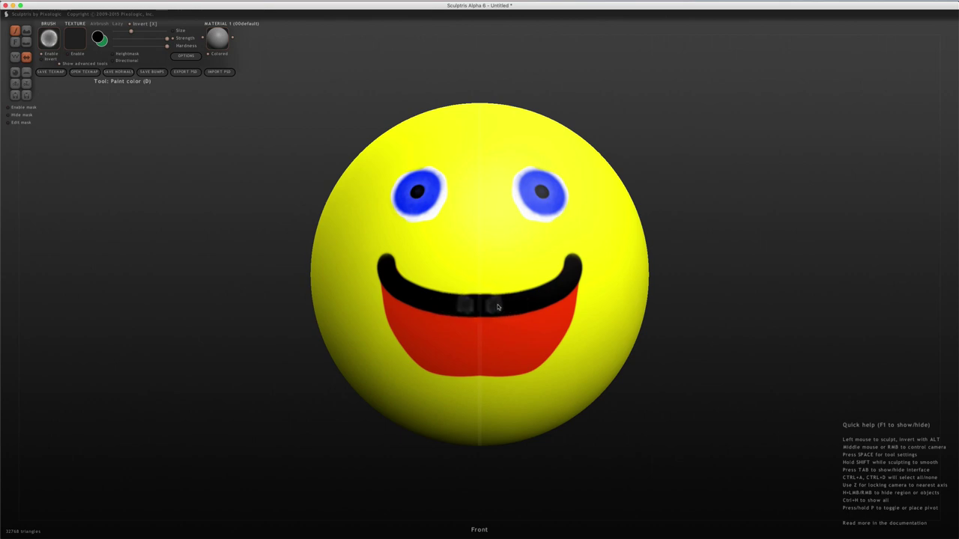
pyautogui.moveTo(394, 322)
pyautogui.mouseDown()
pyautogui.moveTo(382, 285)
pyautogui.moveTo(403, 331)
pyautogui.moveTo(459, 364)
pyautogui.moveTo(503, 363)
pyautogui.moveTo(397, 299)
pyautogui.moveTo(431, 320)
pyautogui.moveTo(515, 321)
pyautogui.moveTo(415, 323)
pyautogui.moveTo(453, 342)
pyautogui.moveTo(511, 340)
pyautogui.moveTo(396, 338)
pyautogui.moveTo(379, 273)
pyautogui.moveTo(417, 352)
pyautogui.moveTo(445, 368)
pyautogui.moveTo(497, 371)
pyautogui.moveTo(540, 361)
pyautogui.moveTo(573, 311)
pyautogui.moveTo(541, 341)
pyautogui.moveTo(450, 361)
pyautogui.mouseUp()
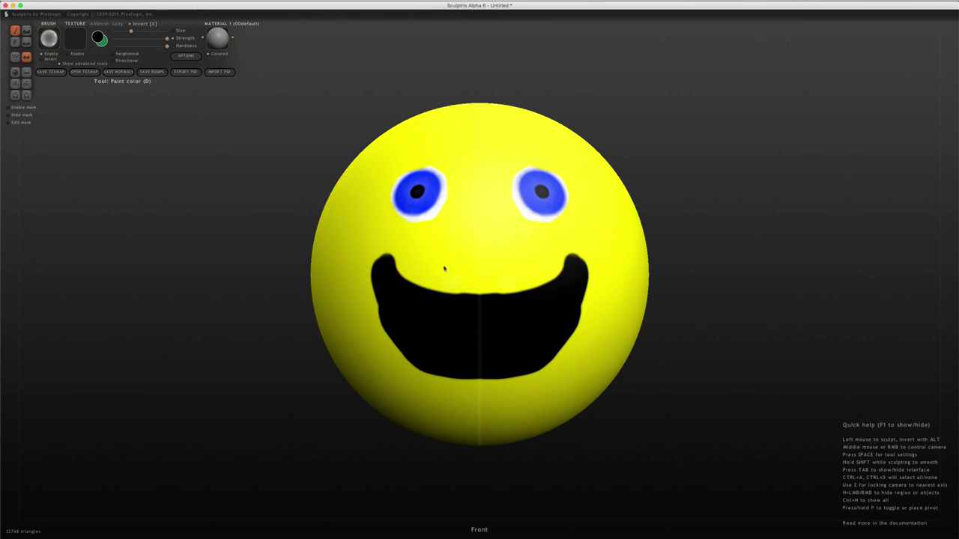
# Set the paint color to bright red and paint a rounded tongue at the bottom center of the black mouth
pyautogui.click(98, 38)
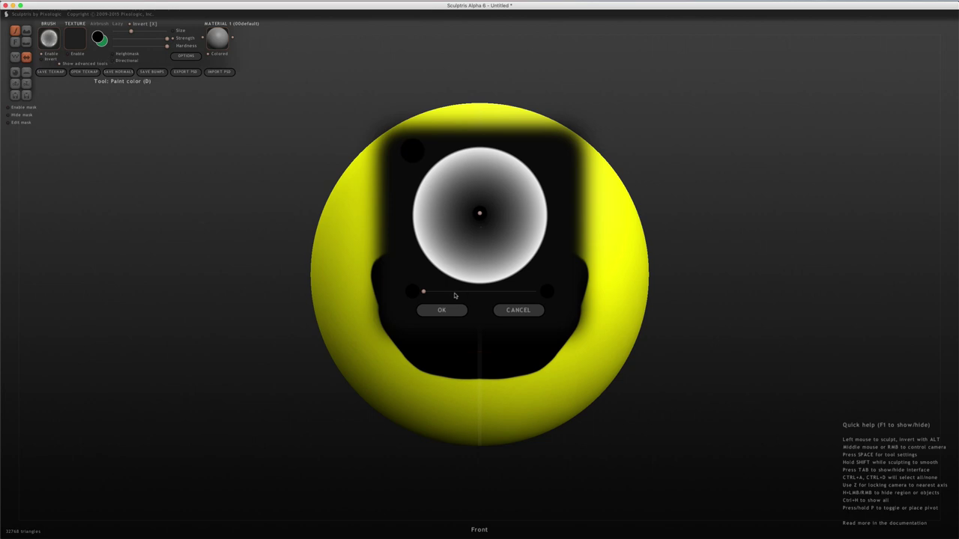
pyautogui.moveTo(455, 295); pyautogui.dragTo(545, 292)
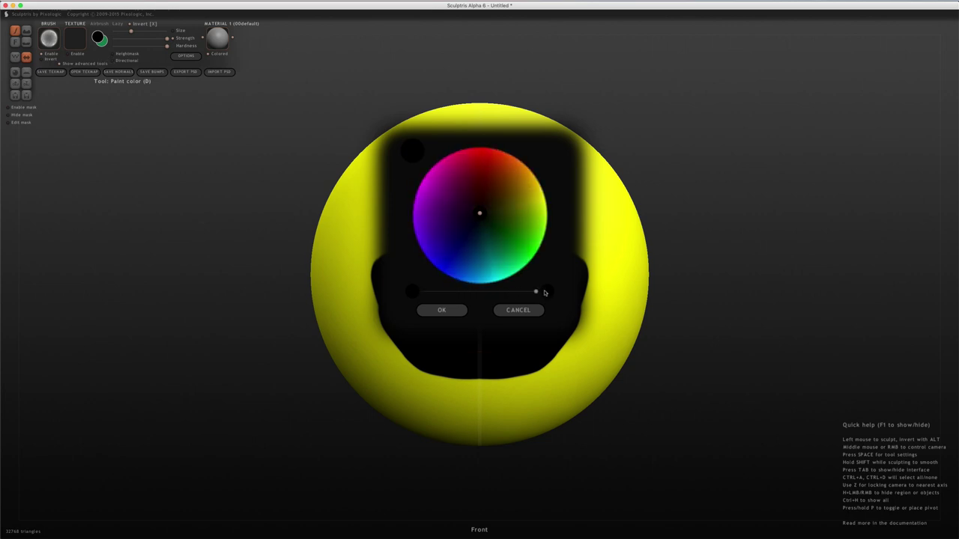
pyautogui.click(492, 161)
pyautogui.click(446, 309)
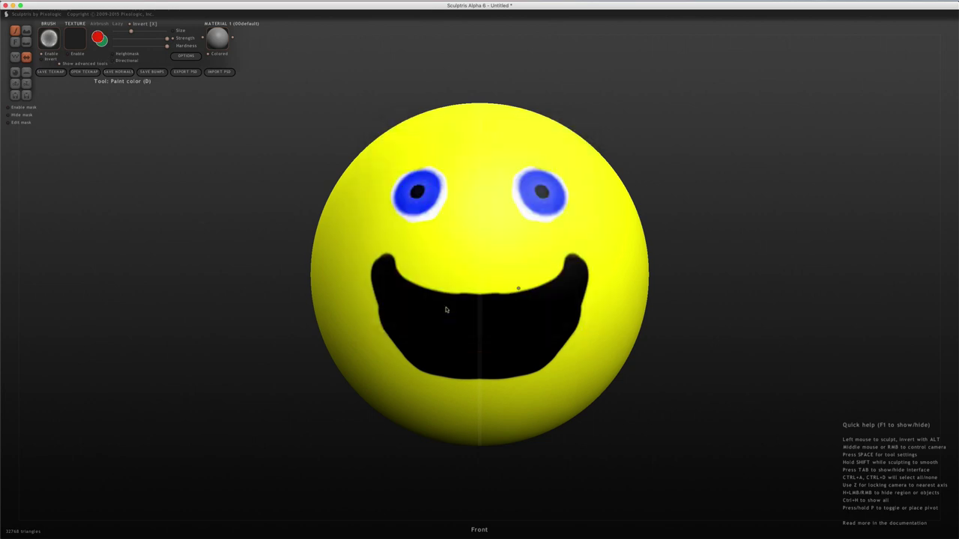
pyautogui.moveTo(417, 366)
pyautogui.mouseDown()
pyautogui.moveTo(458, 349)
pyautogui.moveTo(494, 350)
pyautogui.moveTo(440, 368)
pyautogui.moveTo(481, 365)
pyautogui.mouseUp()
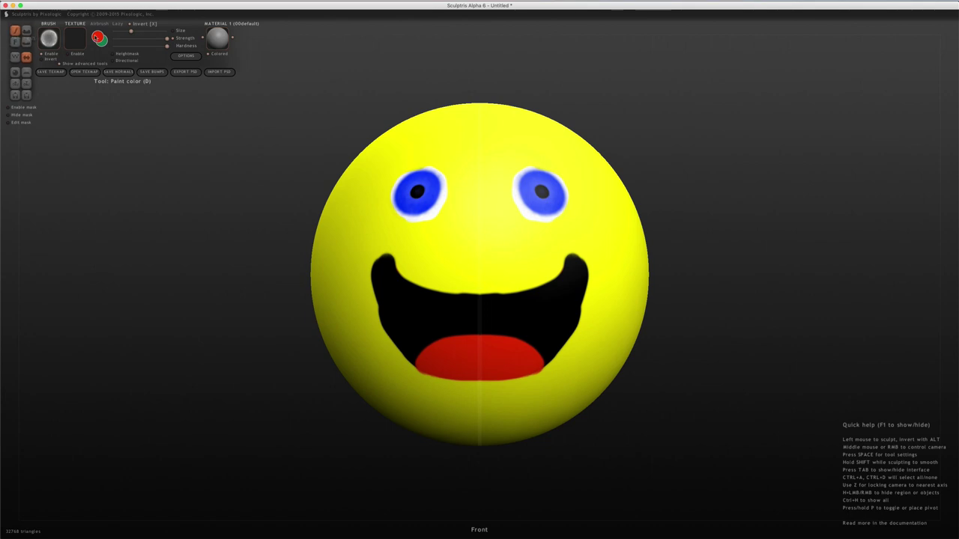
# Set the paint color to black and paint arched eyebrows above the eyes and two small nostrils above the mouth
pyautogui.click(98, 38)
pyautogui.click(479, 215)
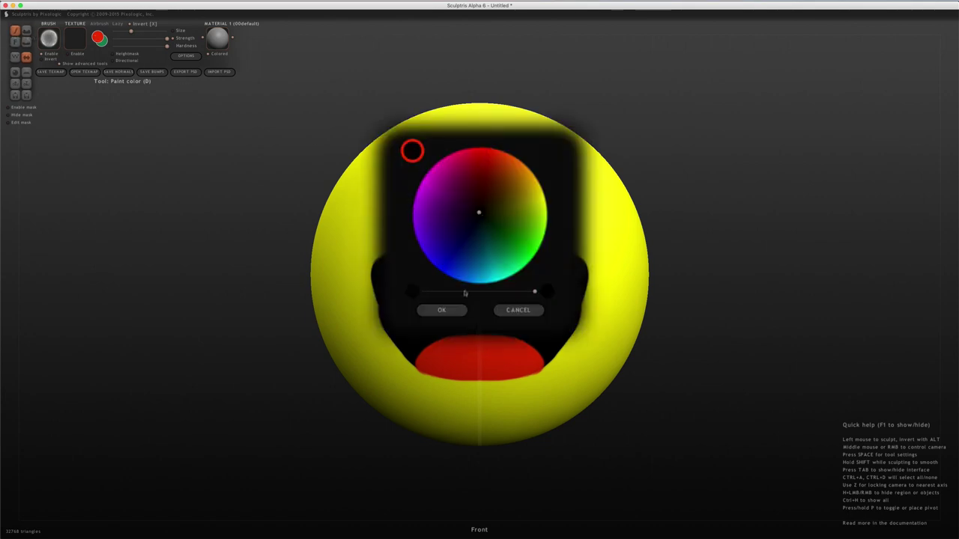
pyautogui.click(443, 310)
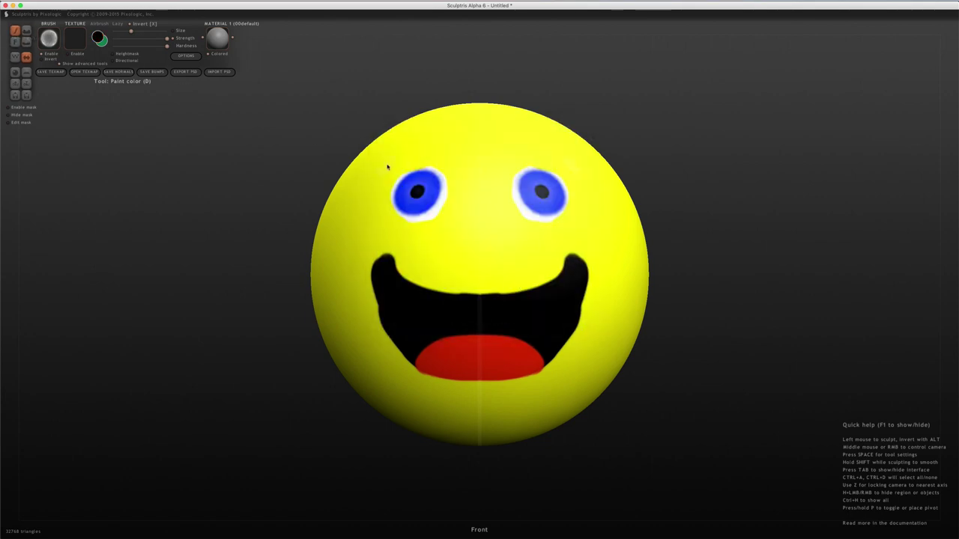
pyautogui.moveTo(387, 166)
pyautogui.mouseDown()
pyautogui.moveTo(406, 155)
pyautogui.moveTo(454, 159)
pyautogui.mouseUp()
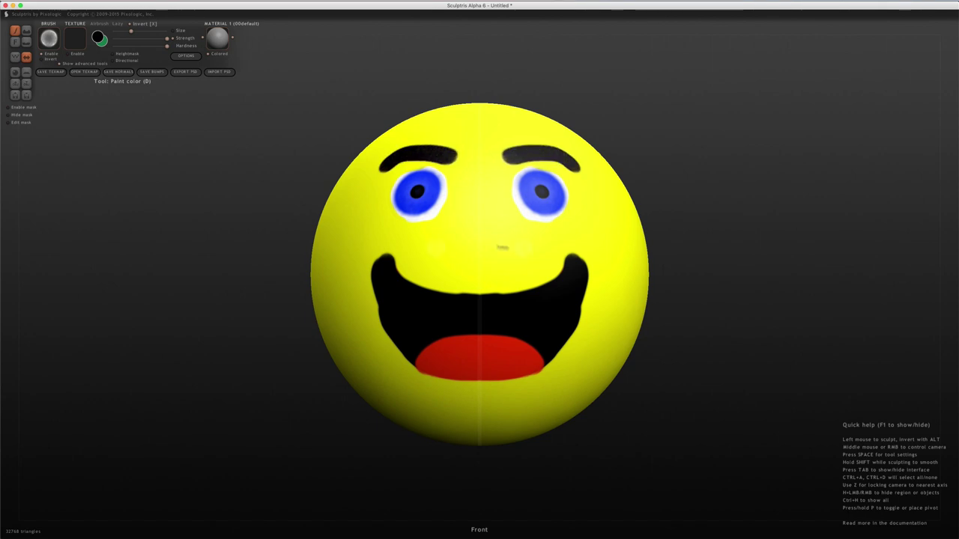
pyautogui.moveTo(471, 240); pyautogui.dragTo(467, 241)
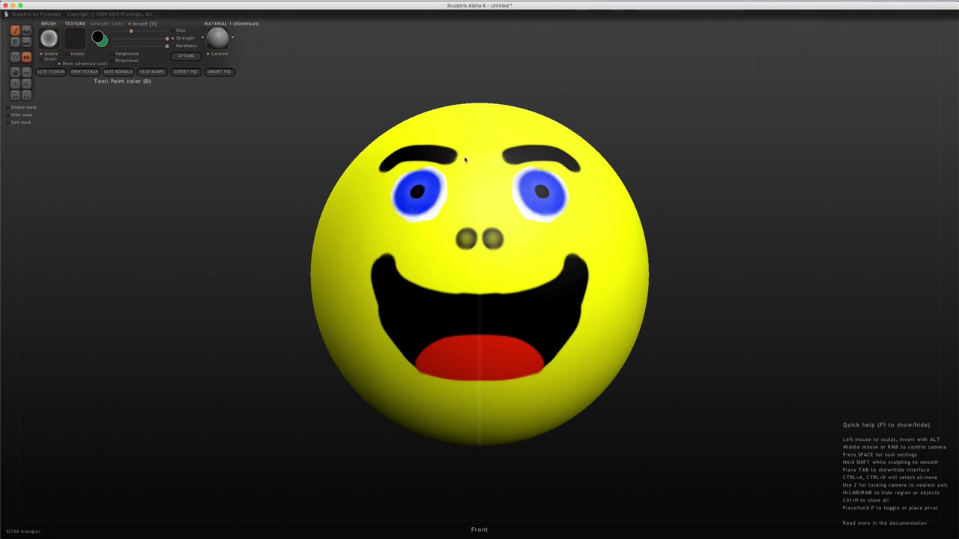
# Switch to the Paint bump tool and paint tall ear-like relief strokes on the sides of the head
pyautogui.moveTo(296, 150); pyautogui.dragTo(333, 153)
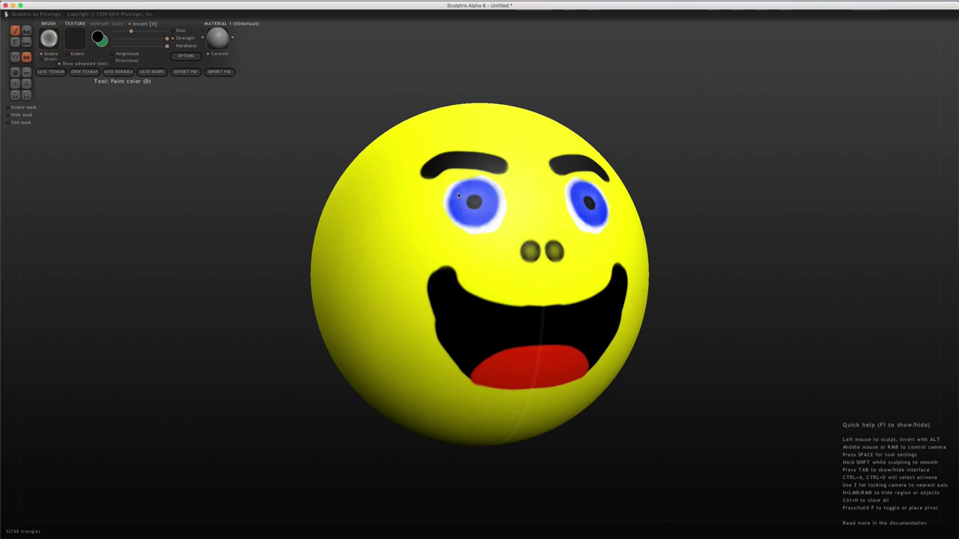
pyautogui.press('t')
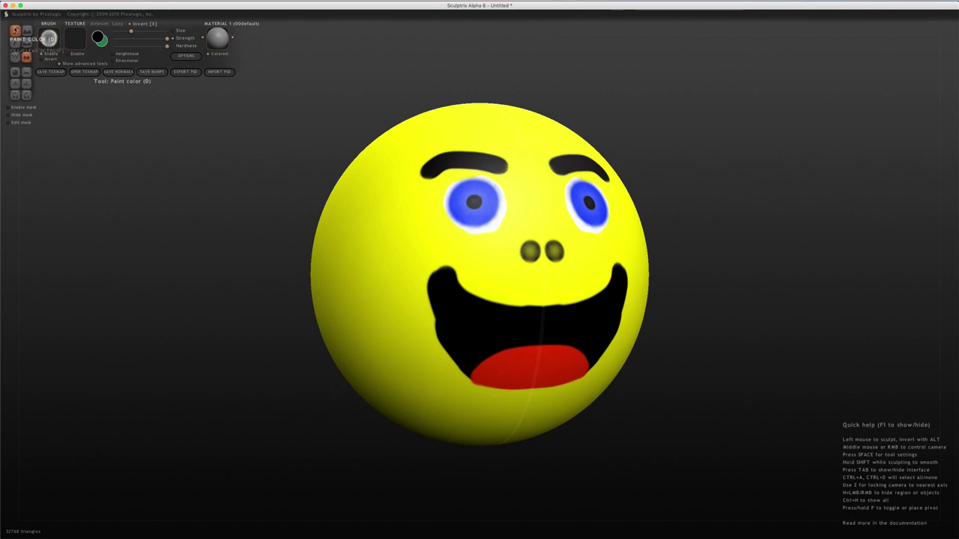
pyautogui.click(26, 32)
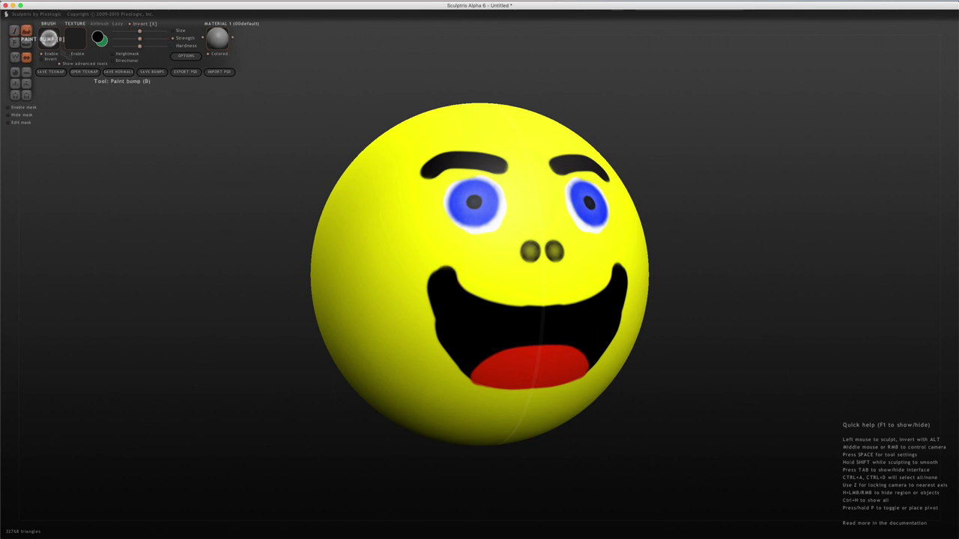
pyautogui.moveTo(362, 232)
pyautogui.mouseDown()
pyautogui.moveTo(337, 254)
pyautogui.moveTo(336, 280)
pyautogui.mouseUp()
pyautogui.moveTo(367, 222)
pyautogui.mouseDown()
pyautogui.moveTo(336, 261)
pyautogui.moveTo(343, 288)
pyautogui.mouseUp()
pyautogui.moveTo(762, 172)
pyautogui.mouseDown()
pyautogui.moveTo(680, 160)
pyautogui.moveTo(742, 165)
pyautogui.moveTo(710, 162)
pyautogui.mouseUp()
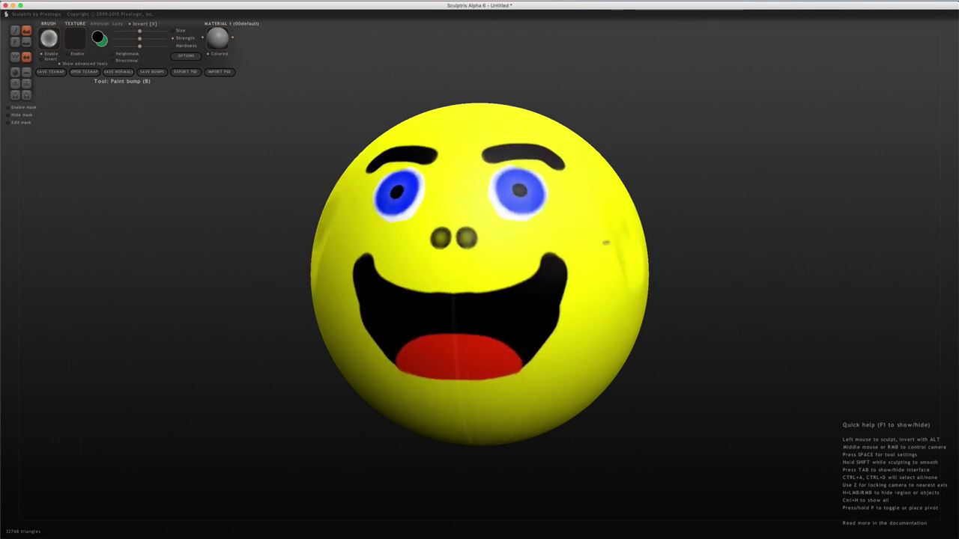
pyautogui.moveTo(615, 224)
pyautogui.mouseDown()
pyautogui.moveTo(632, 278)
pyautogui.moveTo(619, 343)
pyautogui.moveTo(628, 285)
pyautogui.moveTo(617, 242)
pyautogui.moveTo(690, 185)
pyautogui.moveTo(721, 186)
pyautogui.mouseUp()
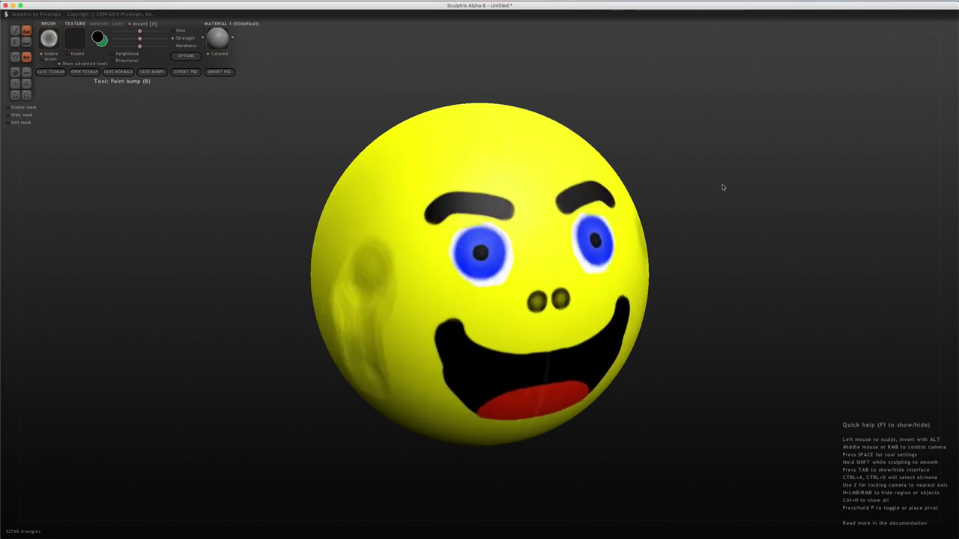
# Load the paw image AsileFX_Alpha_0042.jpg as a new texture and select it for the brush
pyautogui.click(75, 39)
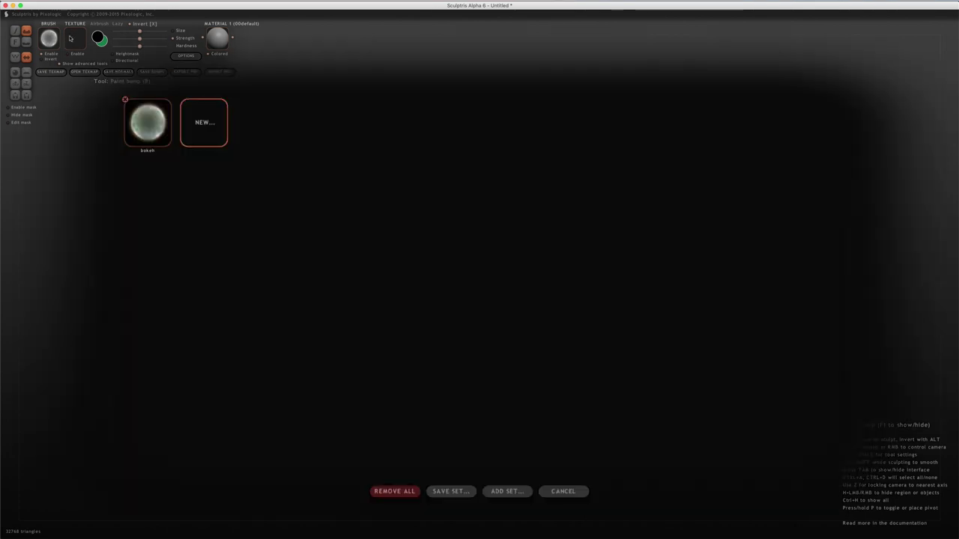
pyautogui.click(198, 121)
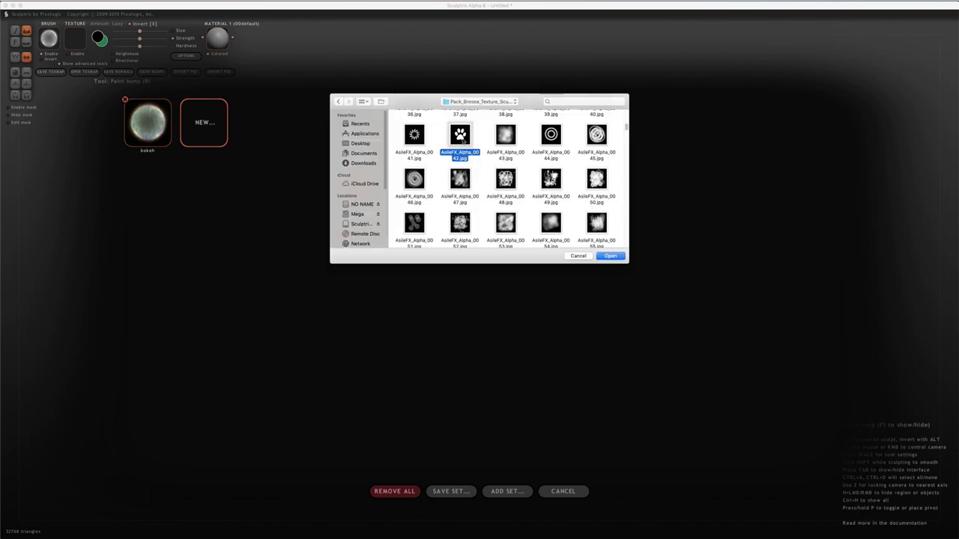
pyautogui.click(611, 255)
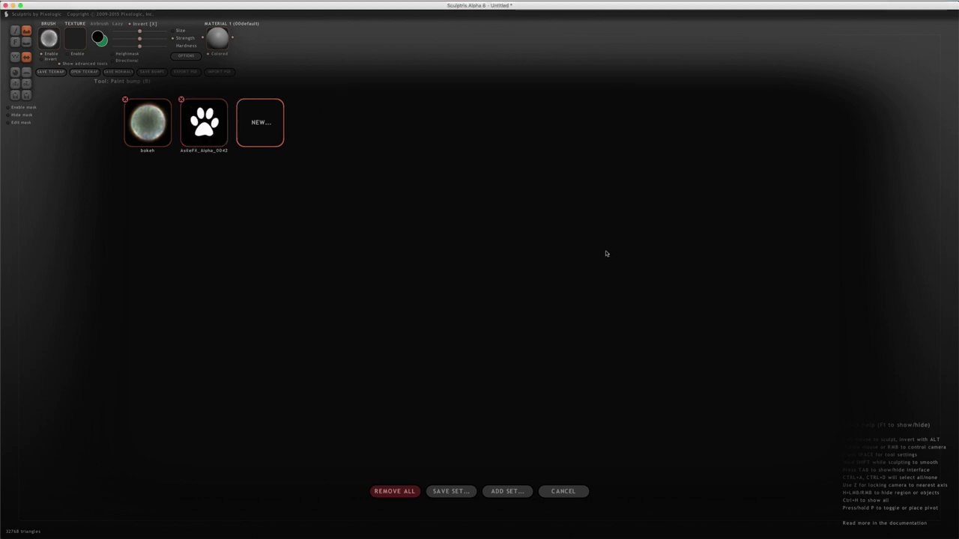
pyautogui.click(218, 127)
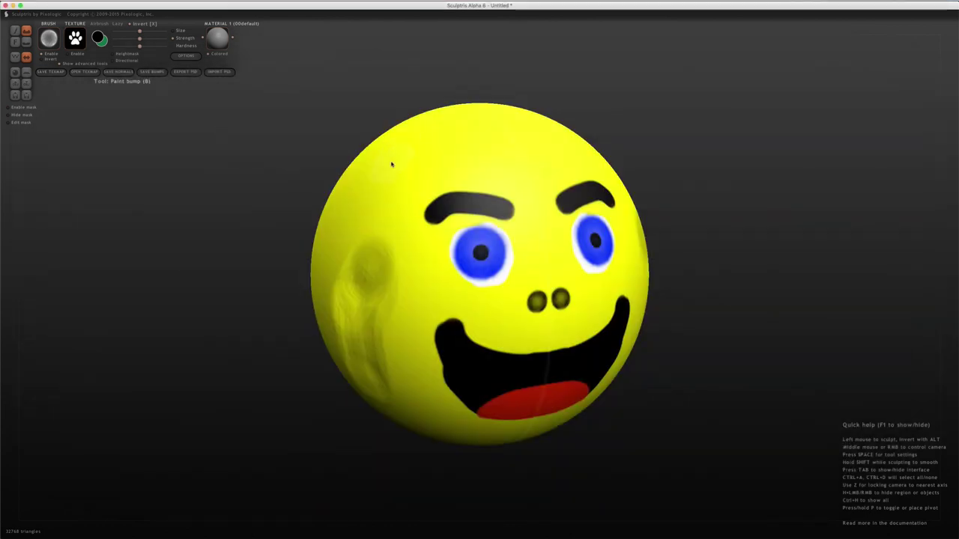
# Enable the paw texture, increase the brush size, strength and hardness, and paint paw-shaped bumps over the upper head
pyautogui.moveTo(332, 165); pyautogui.dragTo(334, 166)
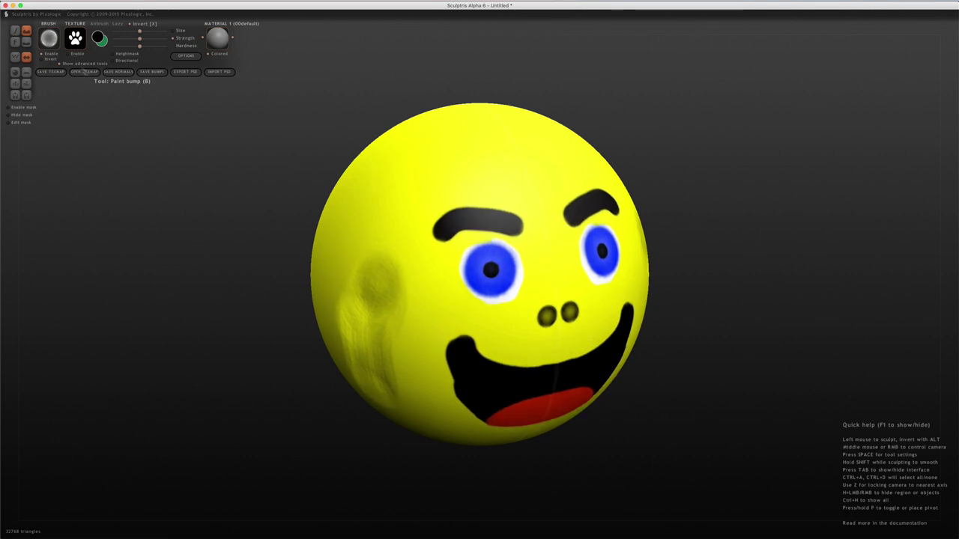
pyautogui.click(383, 185)
pyautogui.moveTo(139, 38); pyautogui.dragTo(154, 43)
pyautogui.moveTo(381, 188)
pyautogui.mouseDown()
pyautogui.moveTo(389, 156)
pyautogui.moveTo(385, 171)
pyautogui.mouseUp()
pyautogui.click(520, 153)
pyautogui.moveTo(689, 155); pyautogui.dragTo(538, 187)
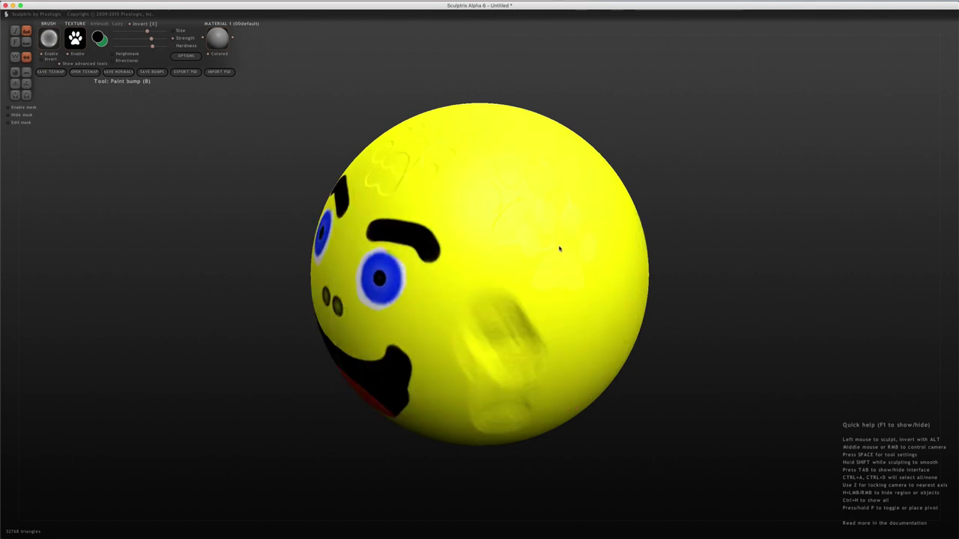
pyautogui.moveTo(560, 201); pyautogui.dragTo(505, 184, button='right')
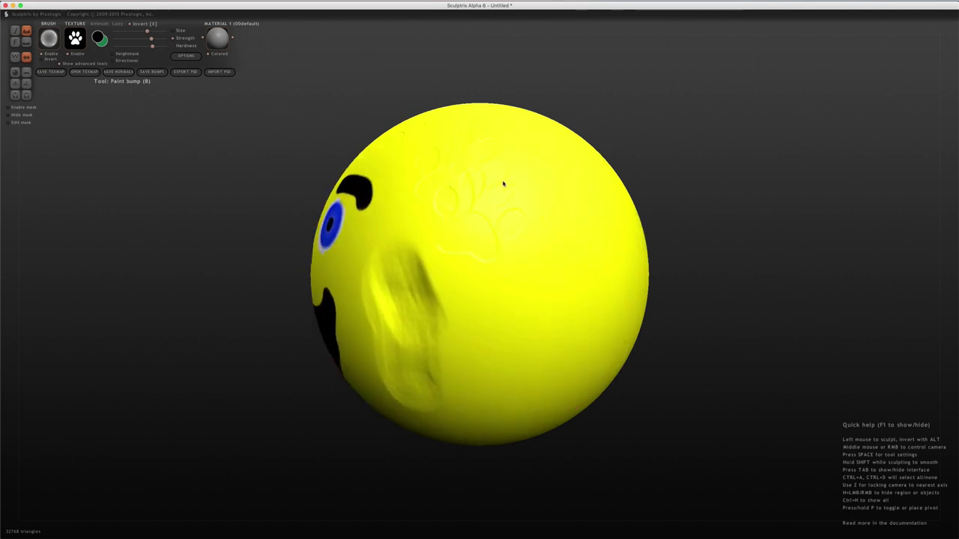
# Review the paint options without changing them and stamp a single paw print in relief on the side of the head
pyautogui.click(186, 57)
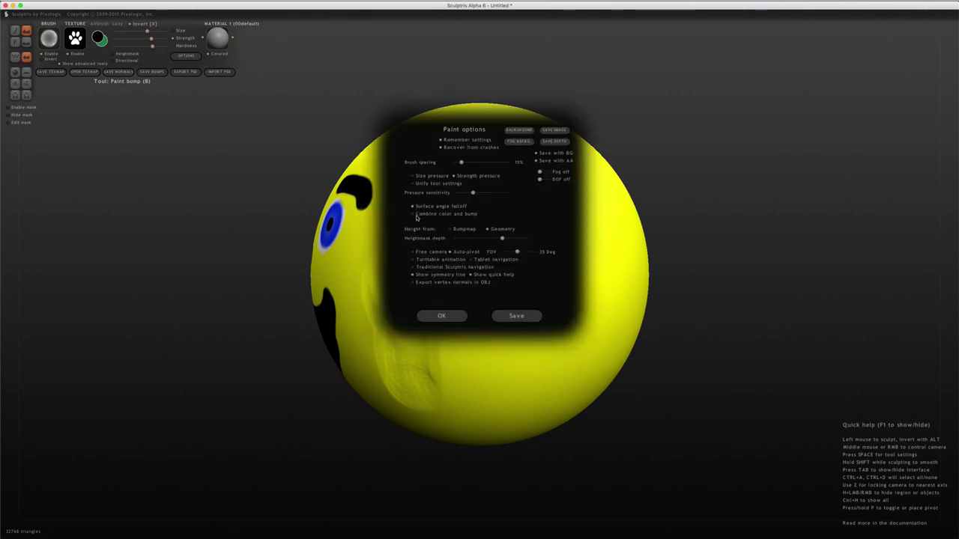
pyautogui.click(441, 315)
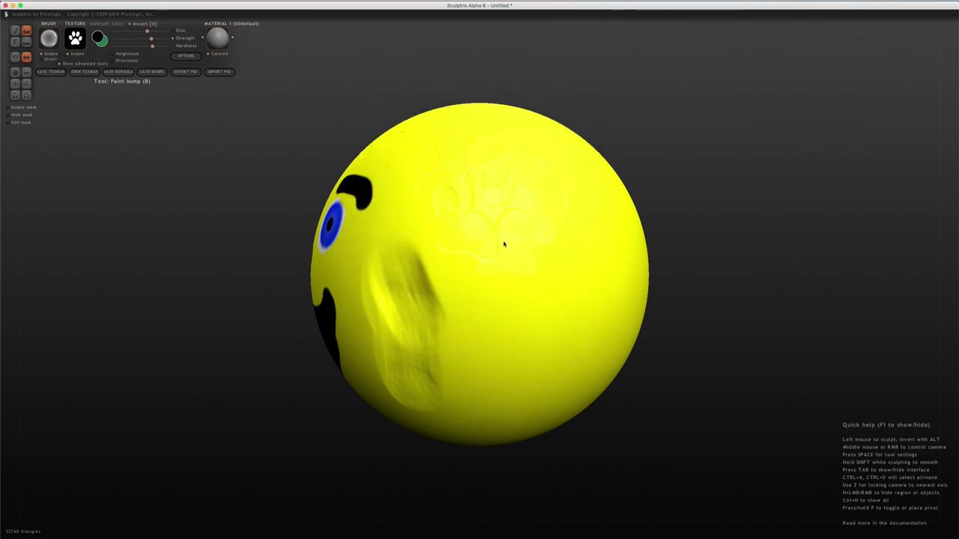
pyautogui.click(514, 308)
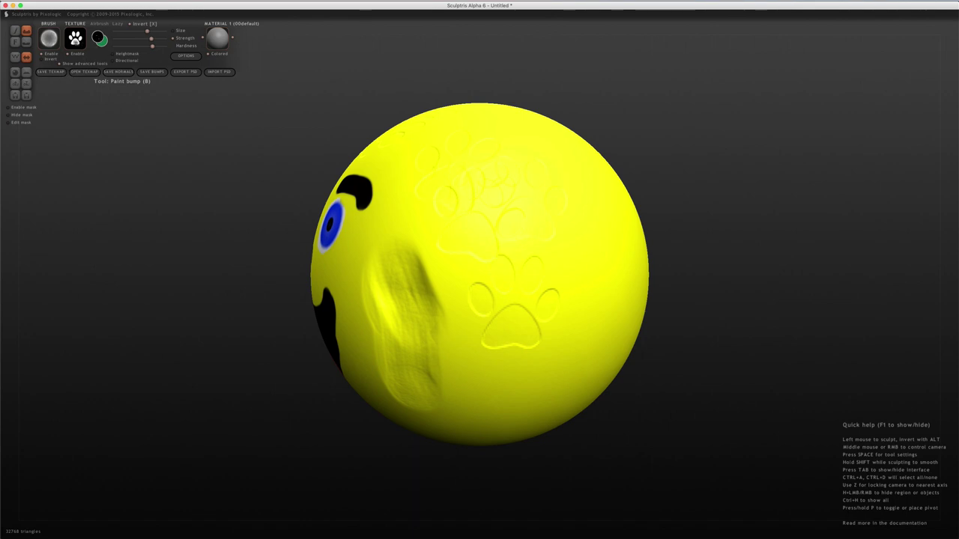
# Switch to the Paint color tool and stamp a black paw print on the side of the head
pyautogui.click(15, 30)
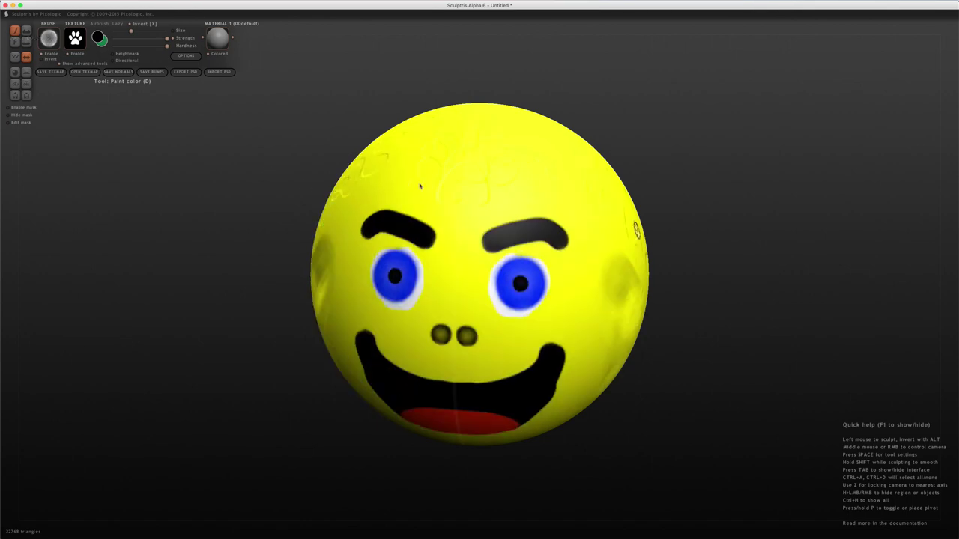
pyautogui.moveTo(417, 186)
pyautogui.mouseDown(button='right')
pyautogui.moveTo(420, 162)
pyautogui.moveTo(684, 120)
pyautogui.mouseUp(button='right')
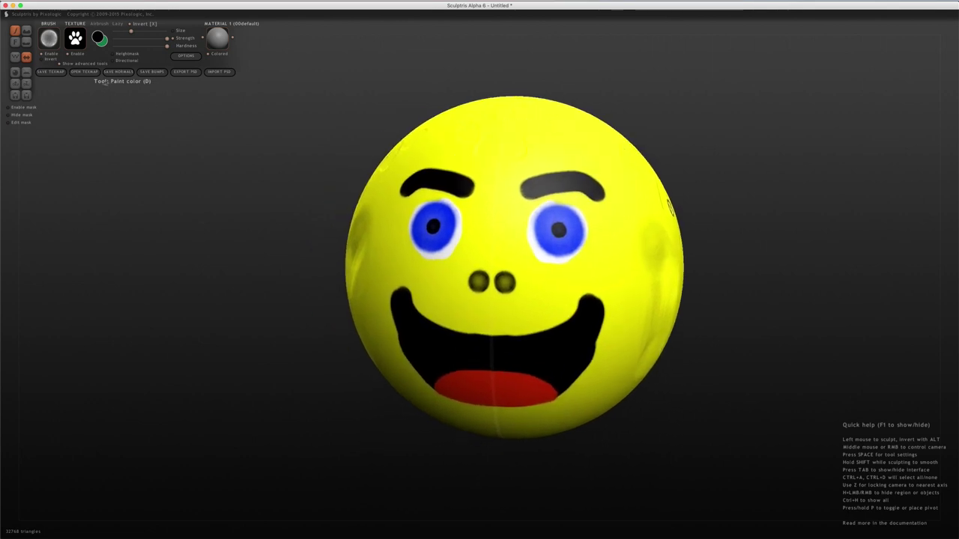
# Save the texture map as Pacmoche in the Lesson28_Sketchfab folder inside the Sculptris folder
pyautogui.click(51, 72)
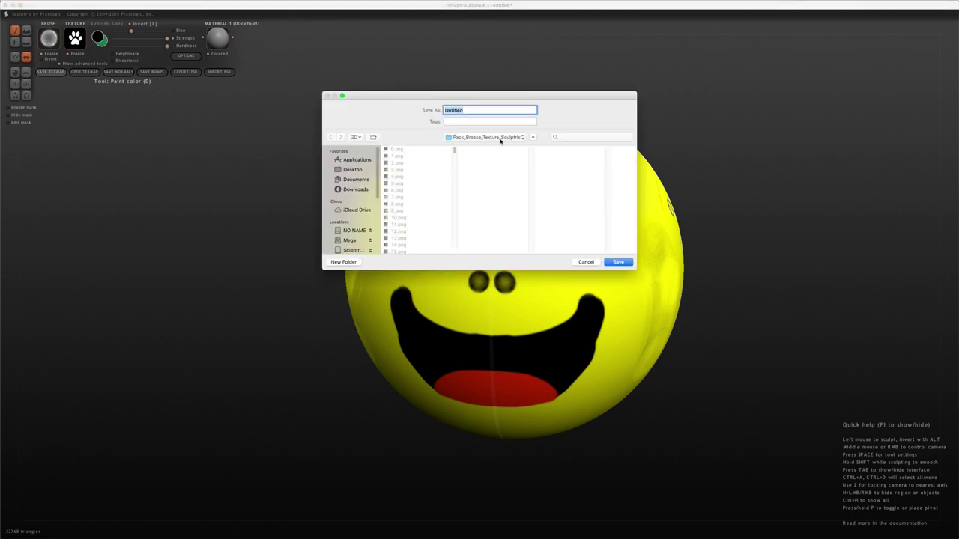
pyautogui.click(500, 138)
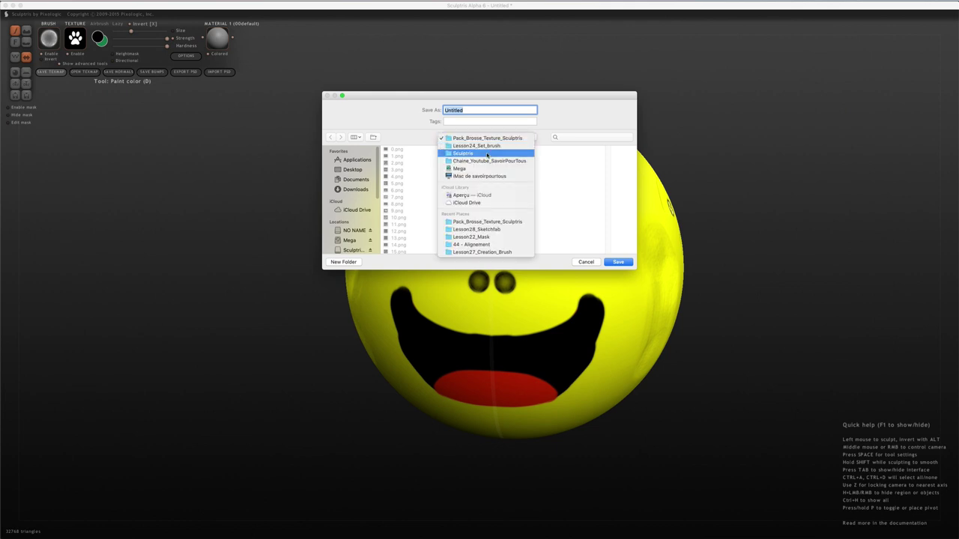
pyautogui.click(487, 153)
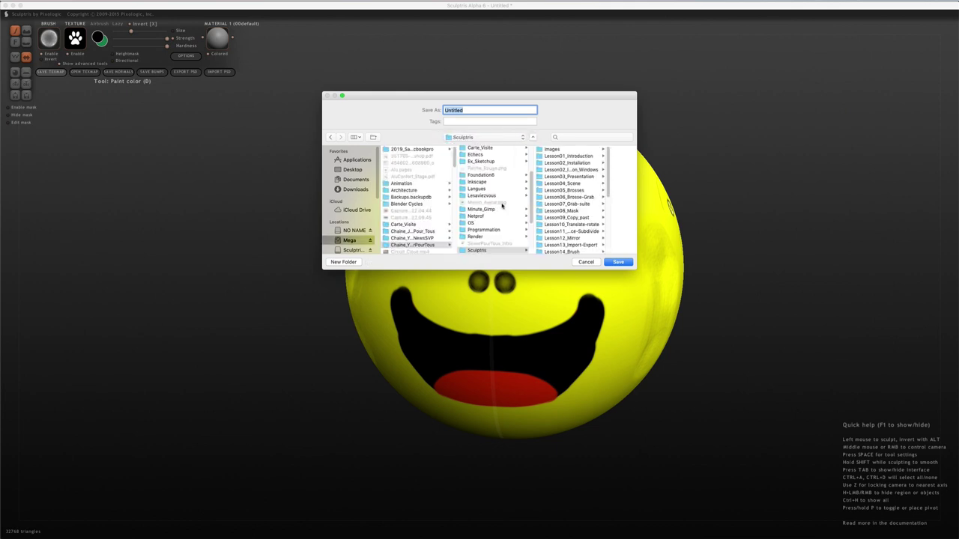
pyautogui.scroll(-2, 561, 210)
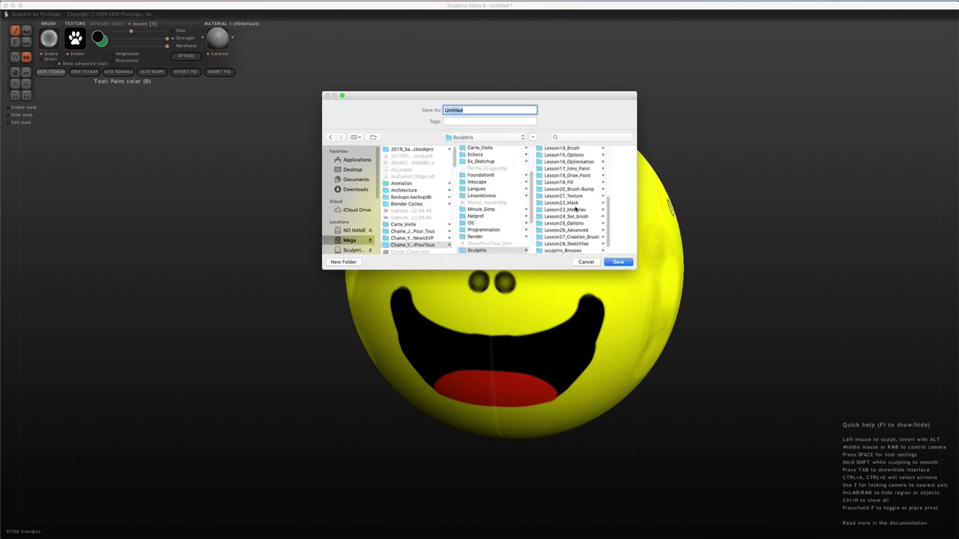
pyautogui.click(561, 244)
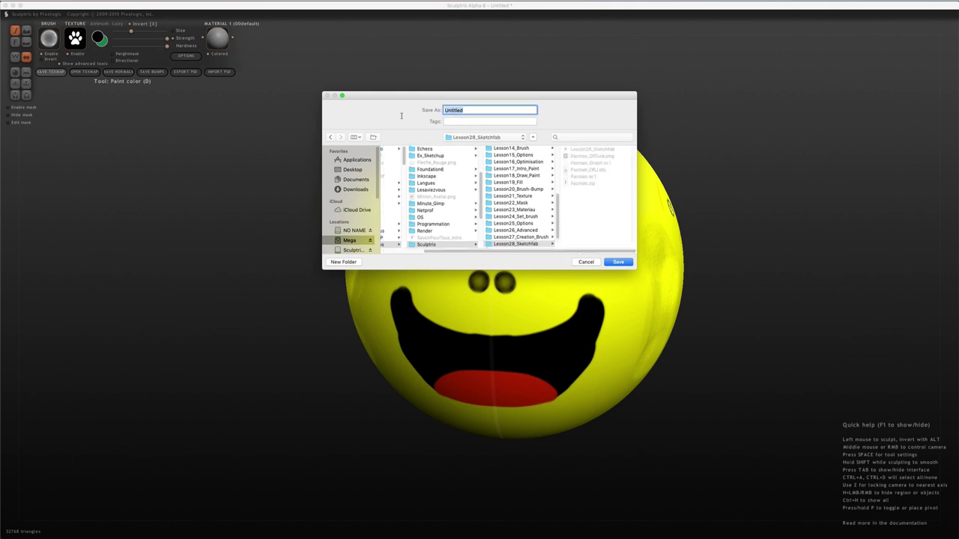
pyautogui.write('Pacmoche')
pyautogui.click(618, 261)
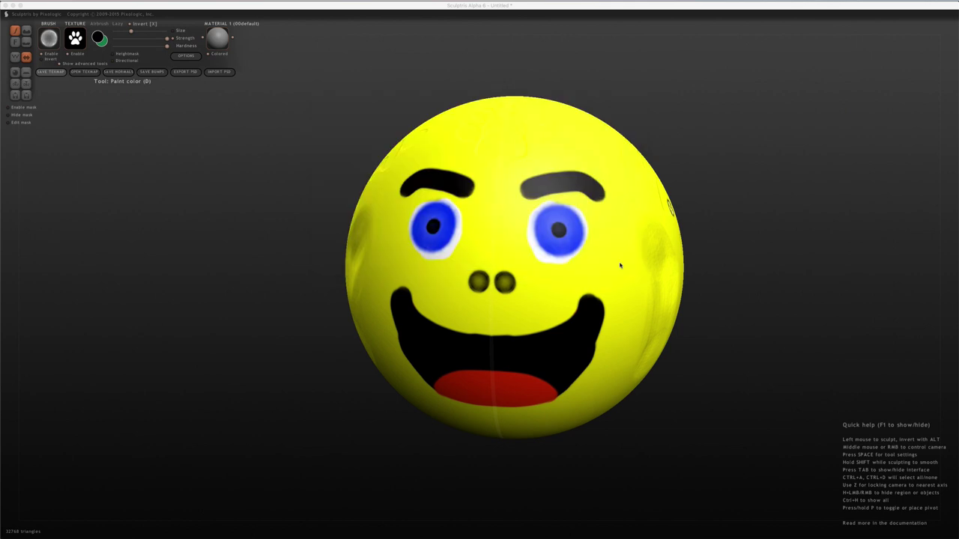
# Save the bump map as Pacmoche in the Lesson28_Sketchfab folder
pyautogui.click(157, 72)
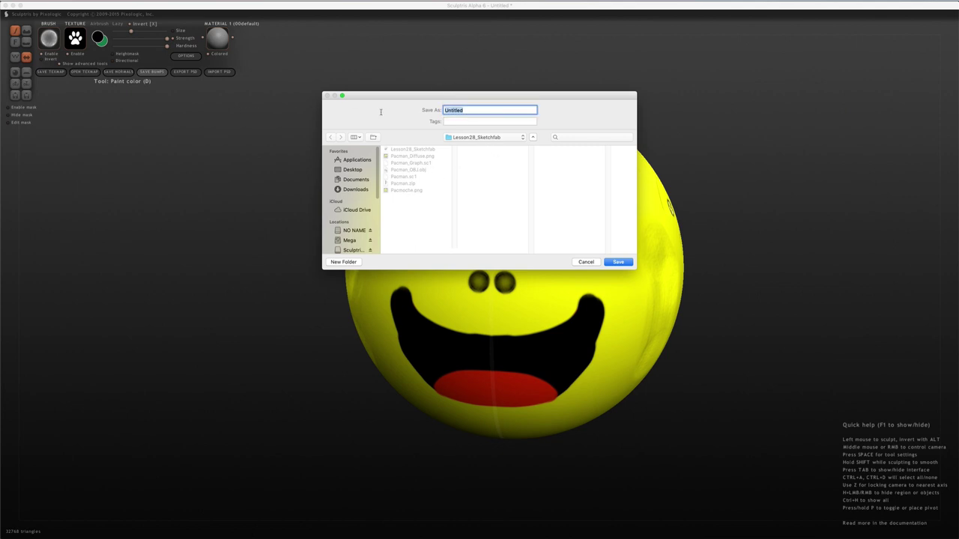
pyautogui.write('Pacmoche')
pyautogui.click(618, 261)
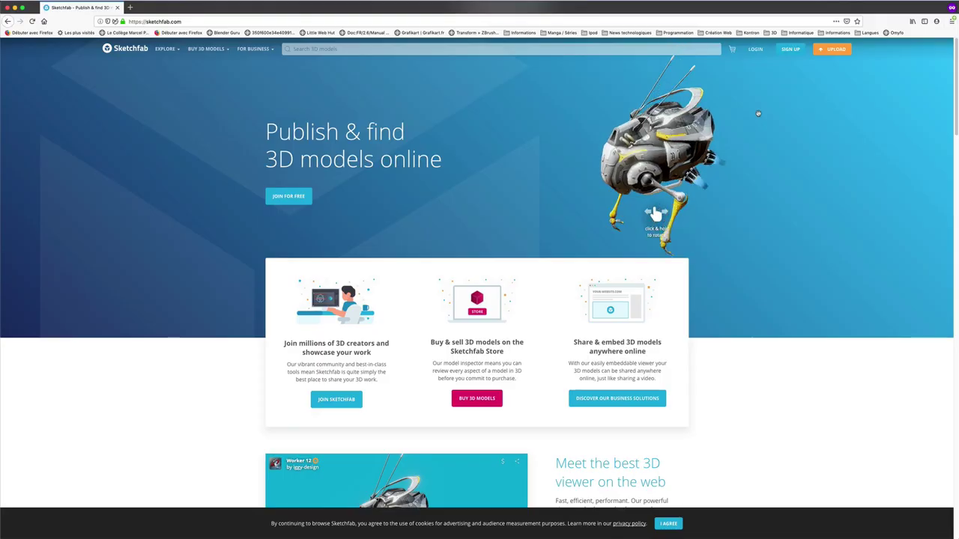
# Switch to Sketchfab in the browser, look at the sign-up option, and open the Monster Eye model from the profile's model list
pyautogui.click(789, 49)
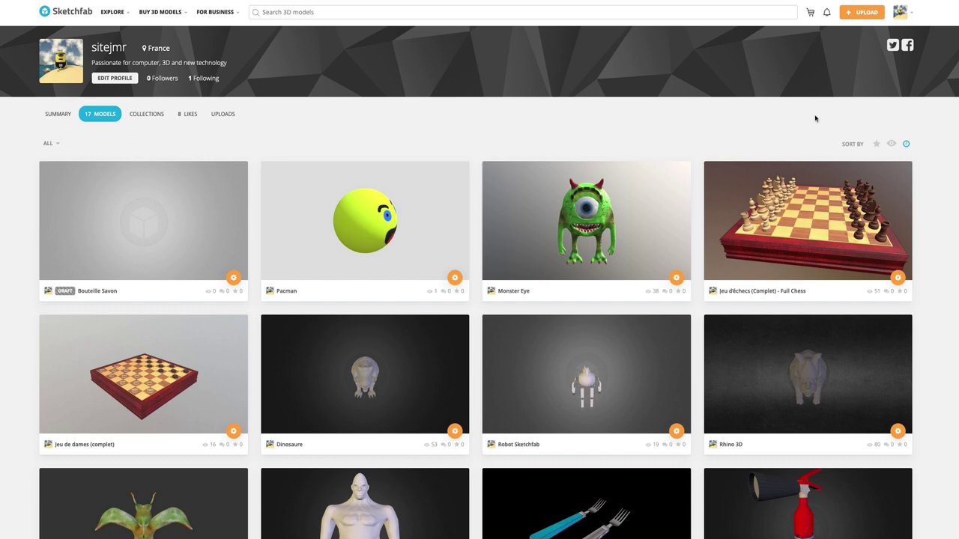
pyautogui.scroll(-1, 784, 218)
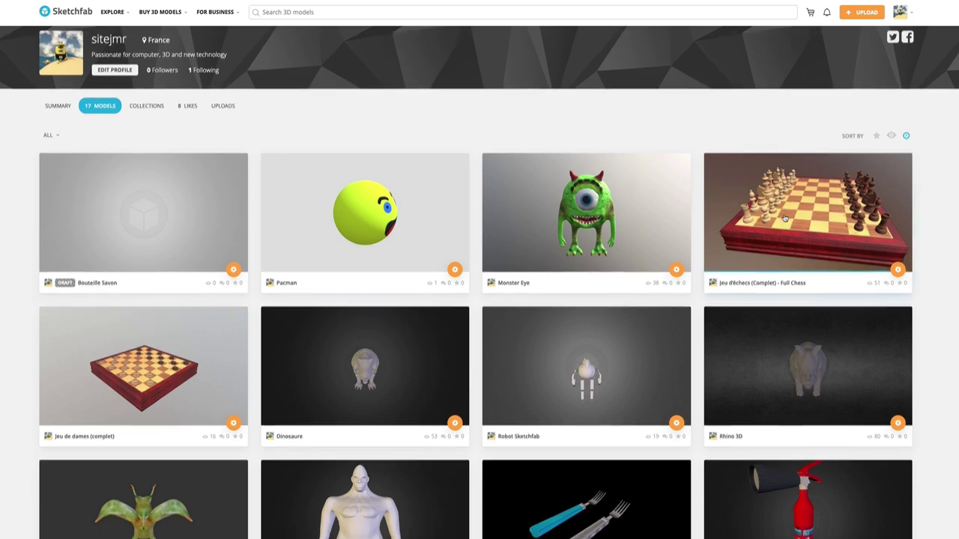
pyautogui.scroll(-1, 784, 218)
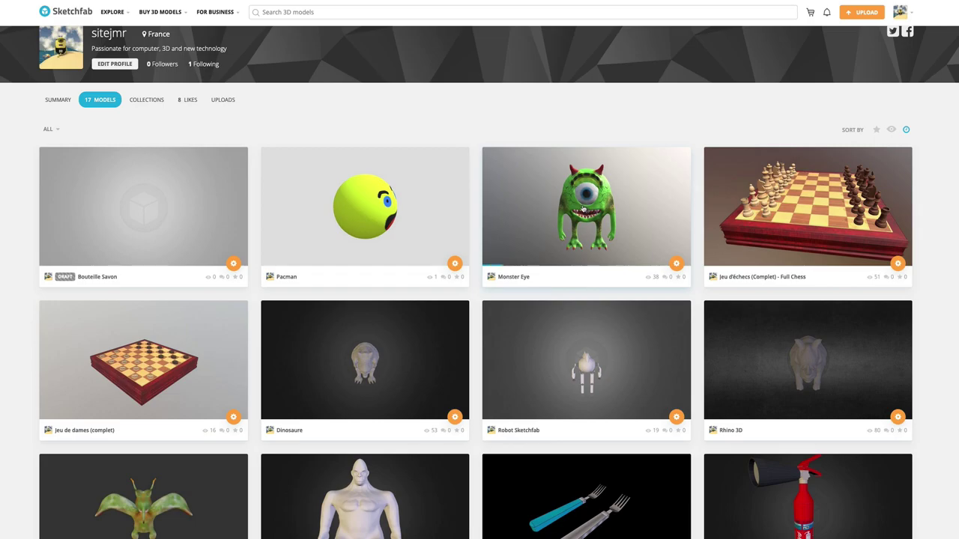
pyautogui.click(583, 209)
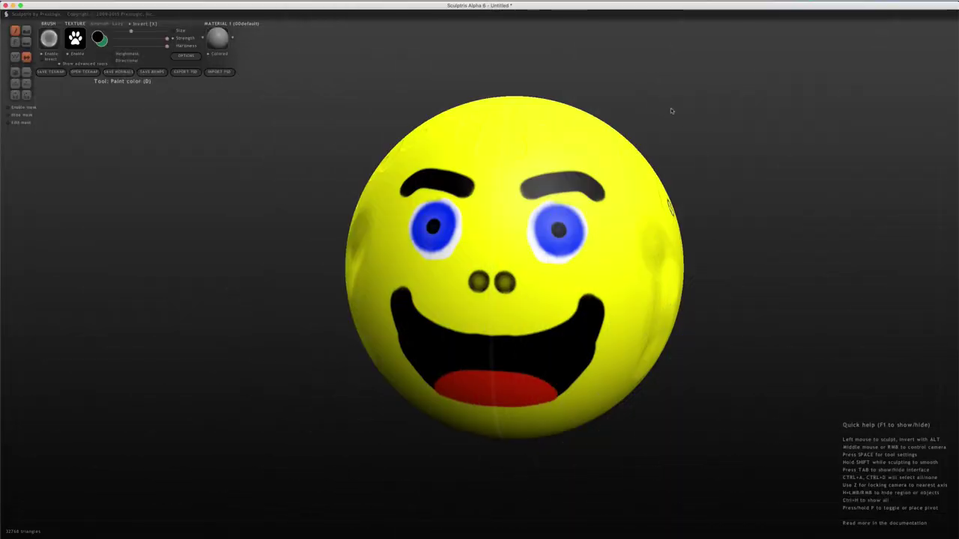
# Switch back to Sculptris and export the painted sphere as an OBJ file named pacmoche in the Lesson28_Sketchfab folder
pyautogui.moveTo(671, 112); pyautogui.dragTo(707, 116)
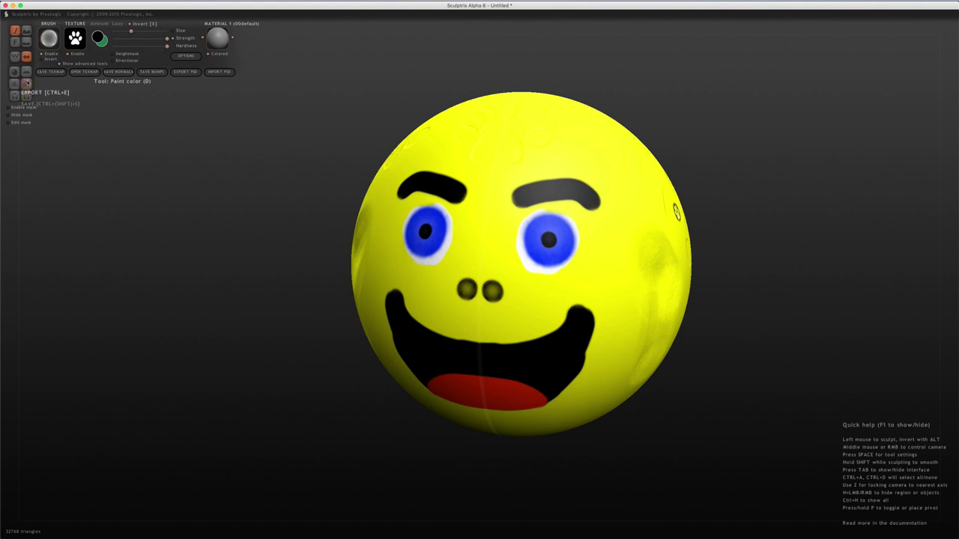
pyautogui.click(27, 83)
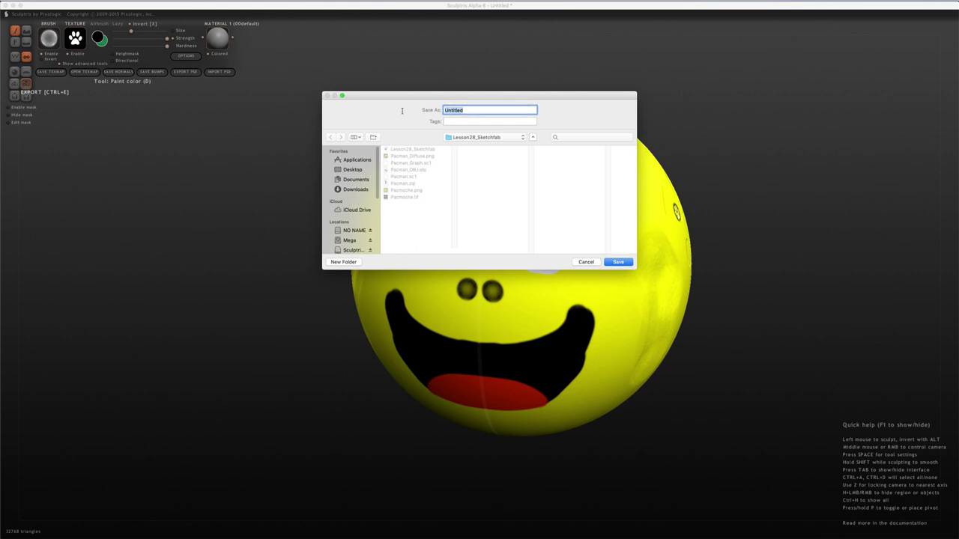
pyautogui.write('pacmoche')
pyautogui.click(617, 263)
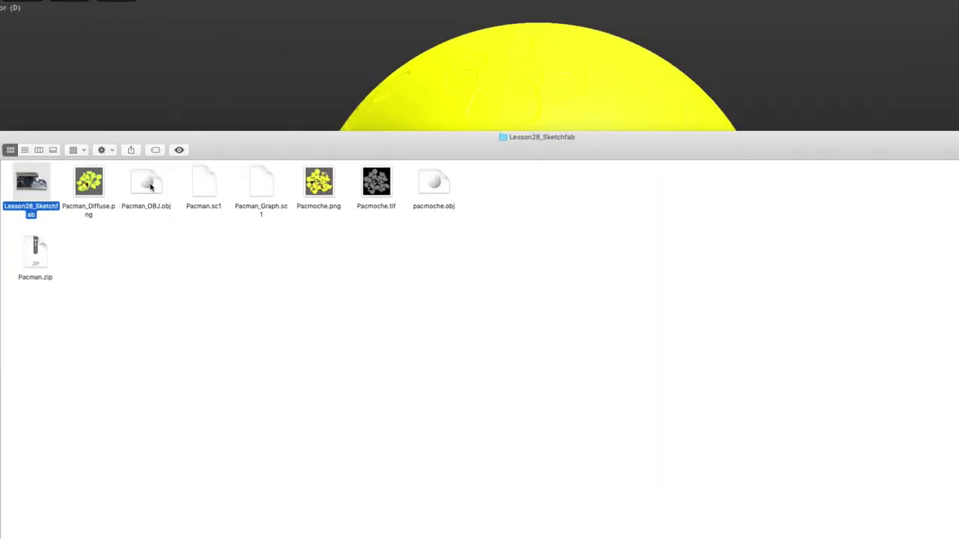
# In the Lesson28_Sketchfab folder in Finder, compress pacmoche.obj, Pacmoche.tif and Pacmoche.png together into one zip archive
pyautogui.moveTo(153, 188); pyautogui.dragTo(426, 259)
pyautogui.click(431, 184)
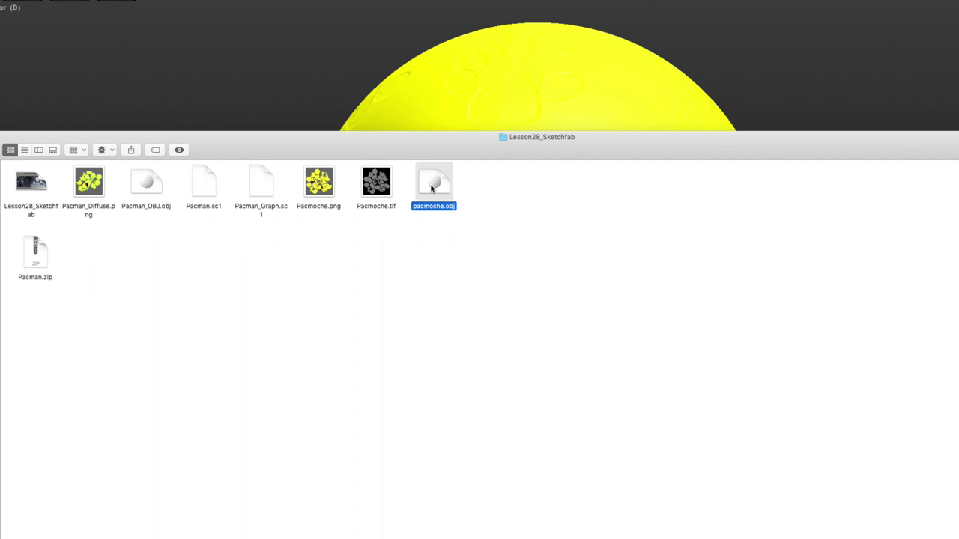
pyautogui.keyDown('super'); pyautogui.click(390, 187); pyautogui.keyUp('super')
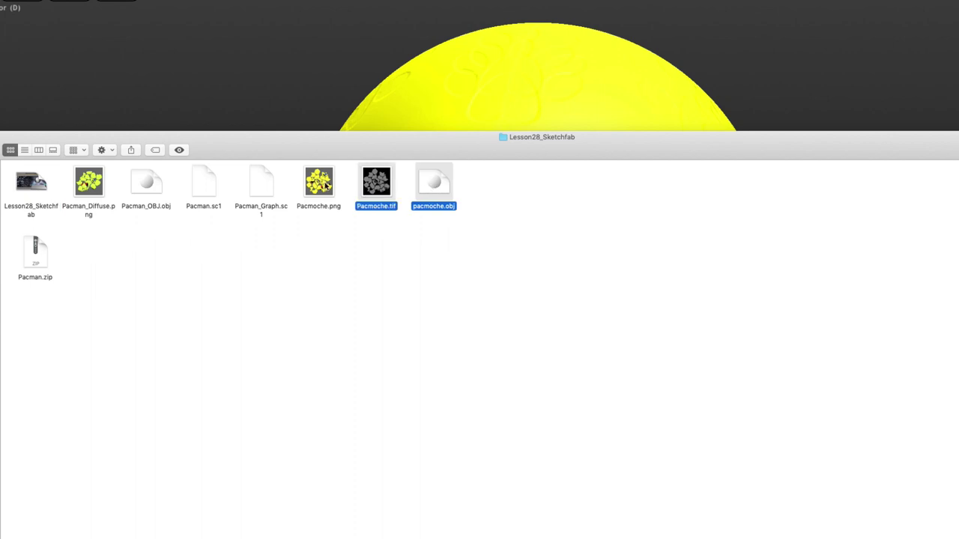
pyautogui.keyDown('super'); pyautogui.click(328, 185); pyautogui.keyUp('super')
pyautogui.rightClick(327, 185)
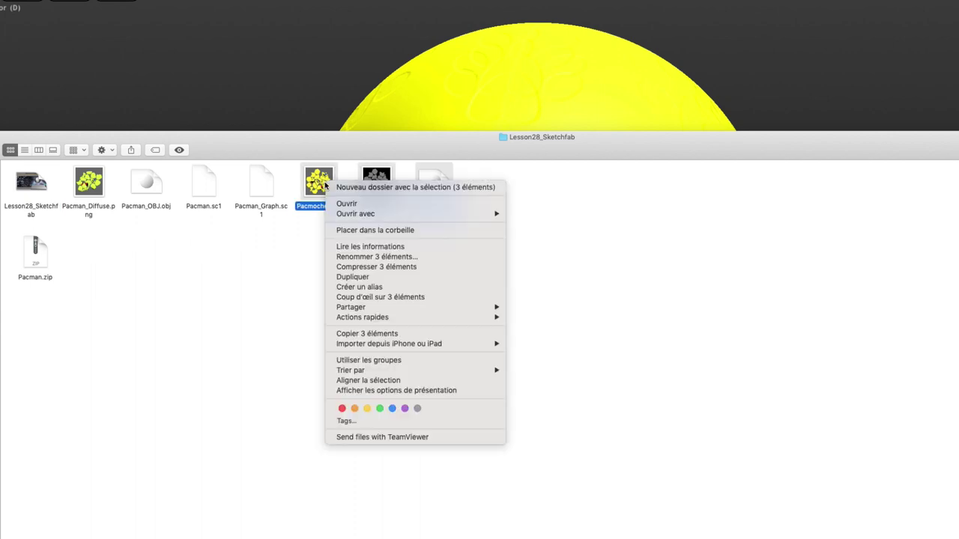
pyautogui.click(373, 267)
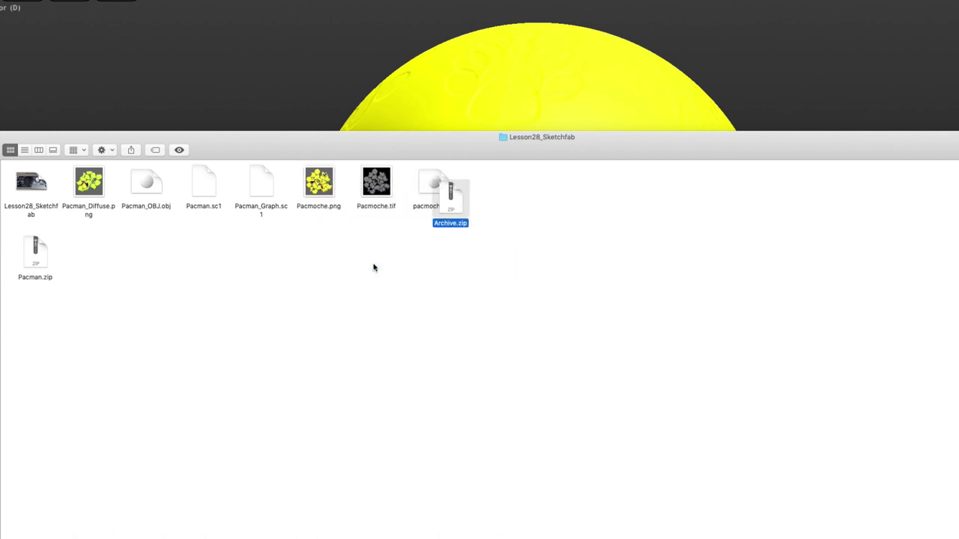
# Rename the new zip archive as pacmoche
pyautogui.click(456, 225)
pyautogui.write('pacmoch')
pyautogui.write('e')
pyautogui.press('Return')
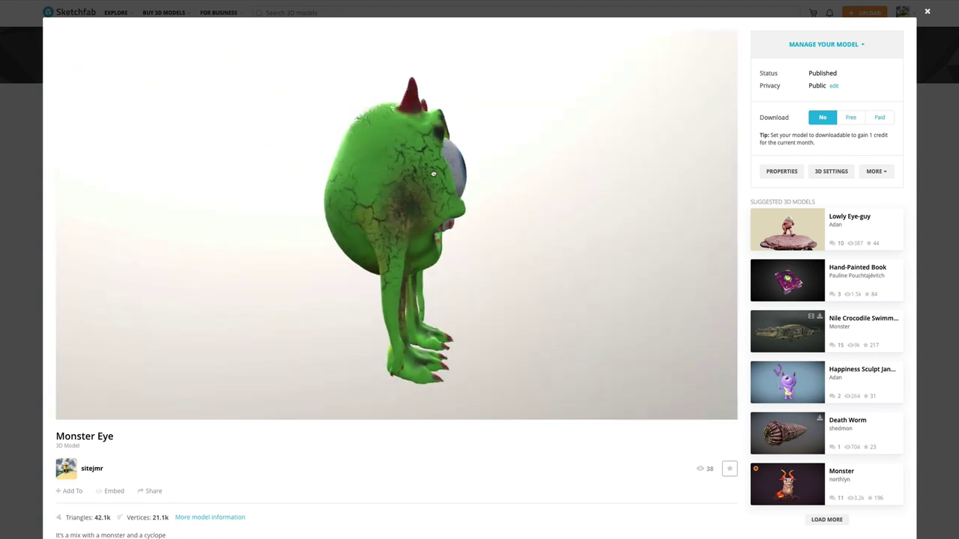
# Return to Sketchfab and examine the published Monster Eye, Pacman and Full Chess models in the 3D viewer from different angles
pyautogui.moveTo(433, 174); pyautogui.dragTo(397, 180)
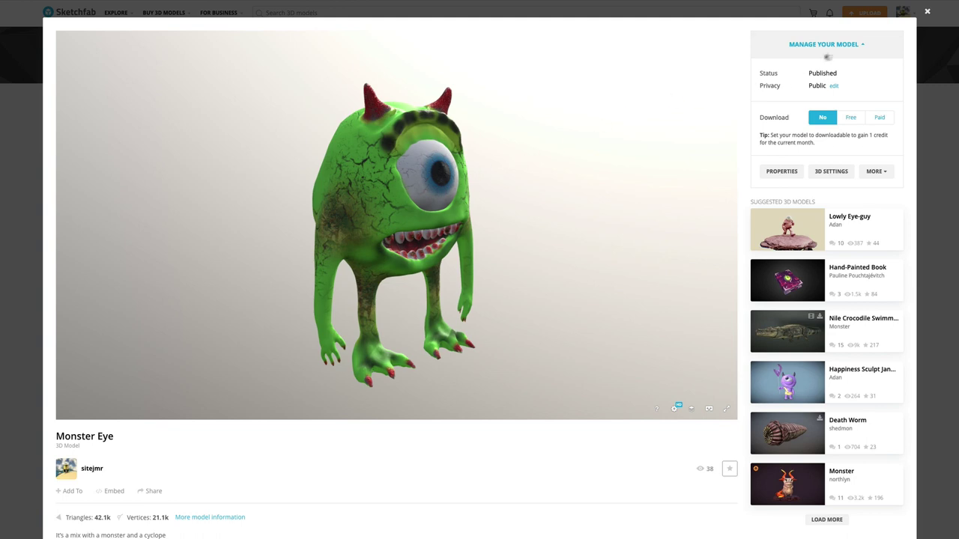
pyautogui.press('Escape')
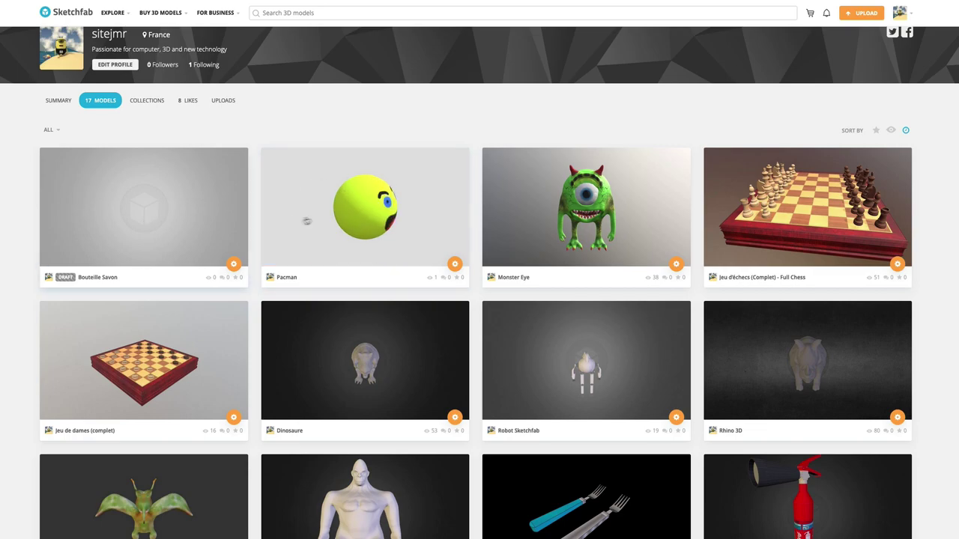
pyautogui.click(352, 209)
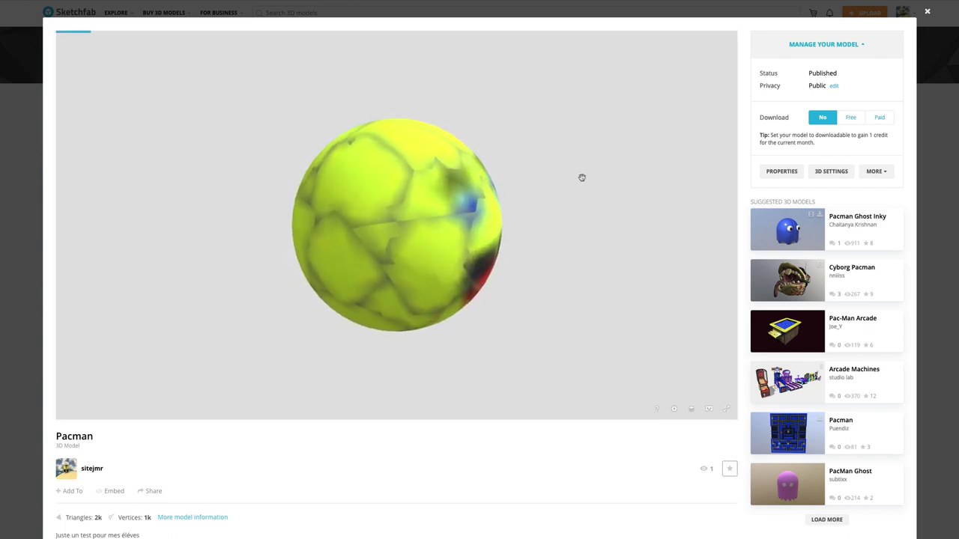
pyautogui.moveTo(567, 177)
pyautogui.mouseDown()
pyautogui.moveTo(518, 160)
pyautogui.moveTo(565, 184)
pyautogui.moveTo(526, 170)
pyautogui.moveTo(556, 180)
pyautogui.mouseUp()
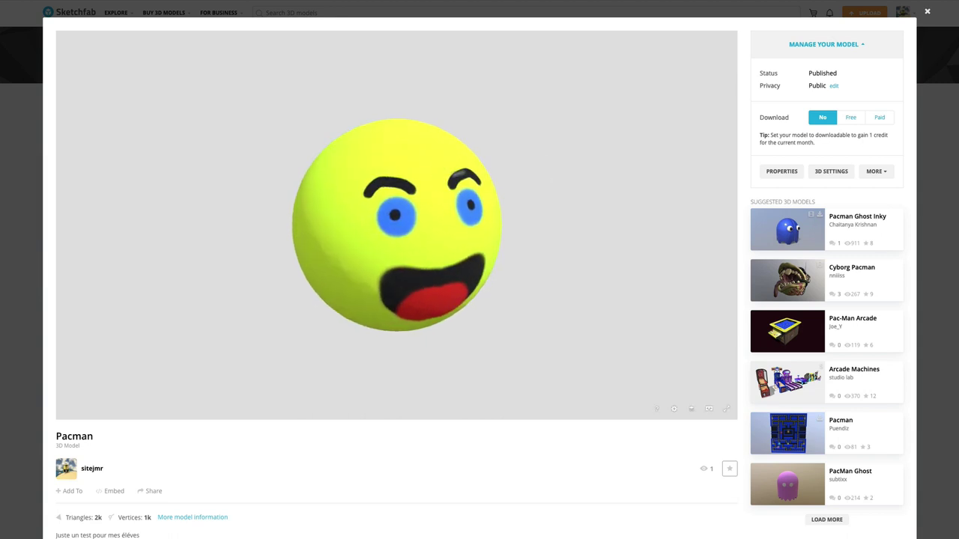
pyautogui.press('Escape')
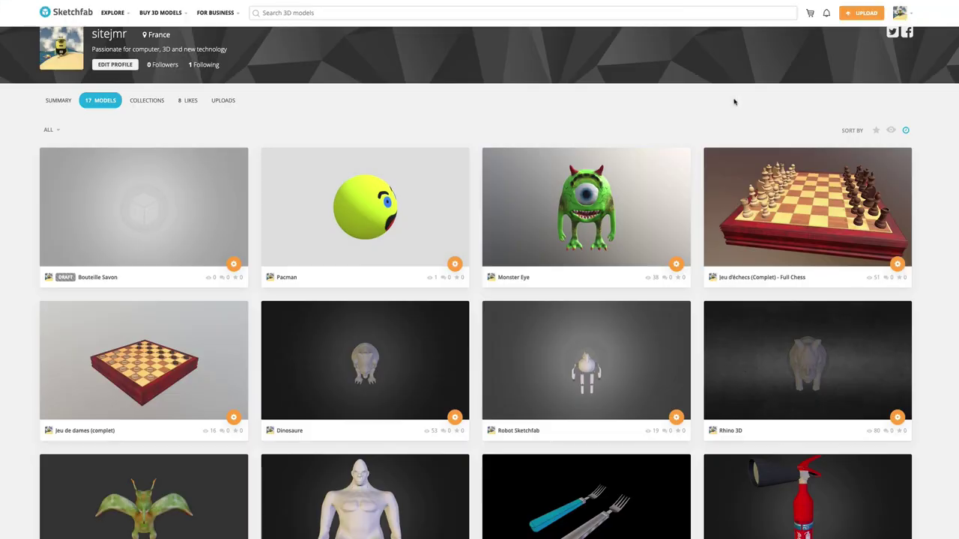
pyautogui.click(801, 191)
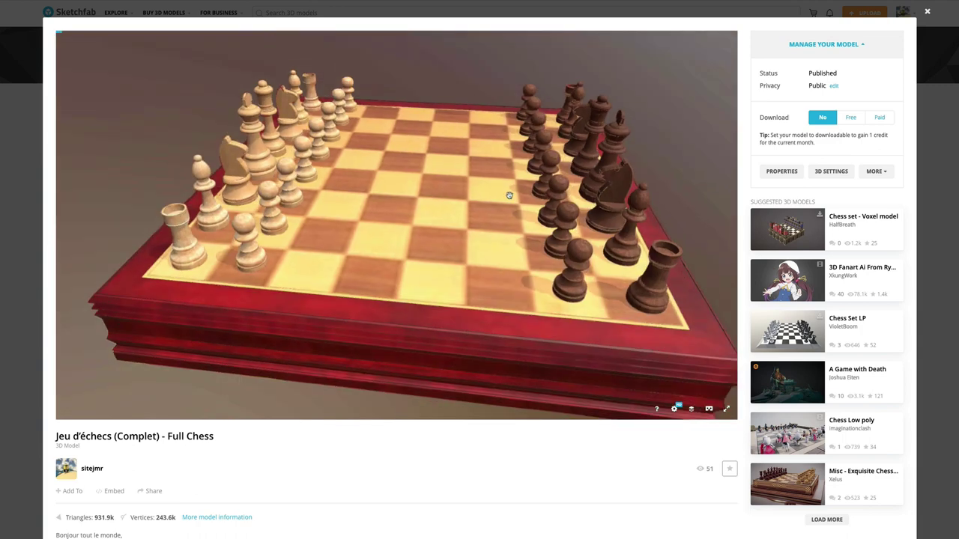
pyautogui.moveTo(314, 267)
pyautogui.mouseDown()
pyautogui.moveTo(248, 225)
pyautogui.moveTo(374, 260)
pyautogui.moveTo(392, 254)
pyautogui.moveTo(225, 265)
pyautogui.moveTo(314, 267)
pyautogui.moveTo(471, 248)
pyautogui.moveTo(381, 248)
pyautogui.mouseUp()
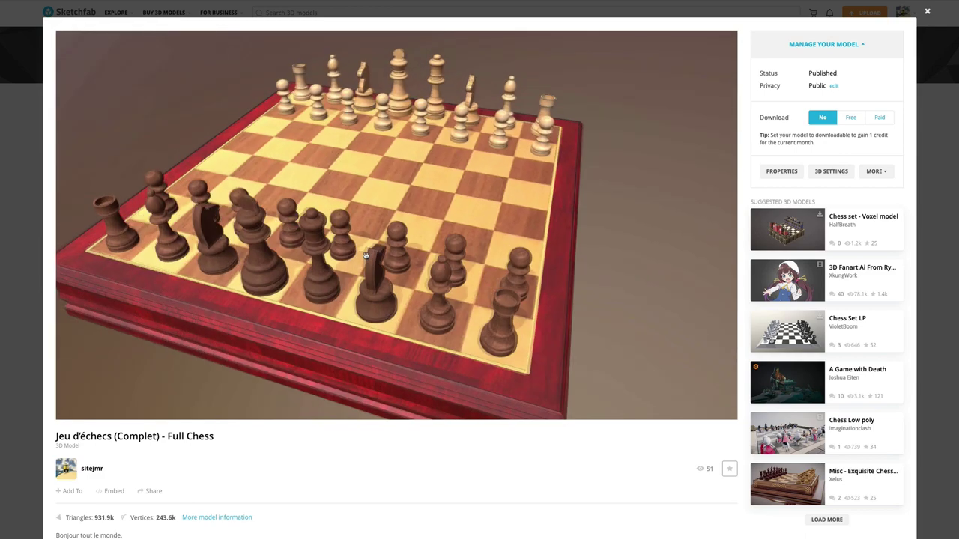
pyautogui.click(926, 12)
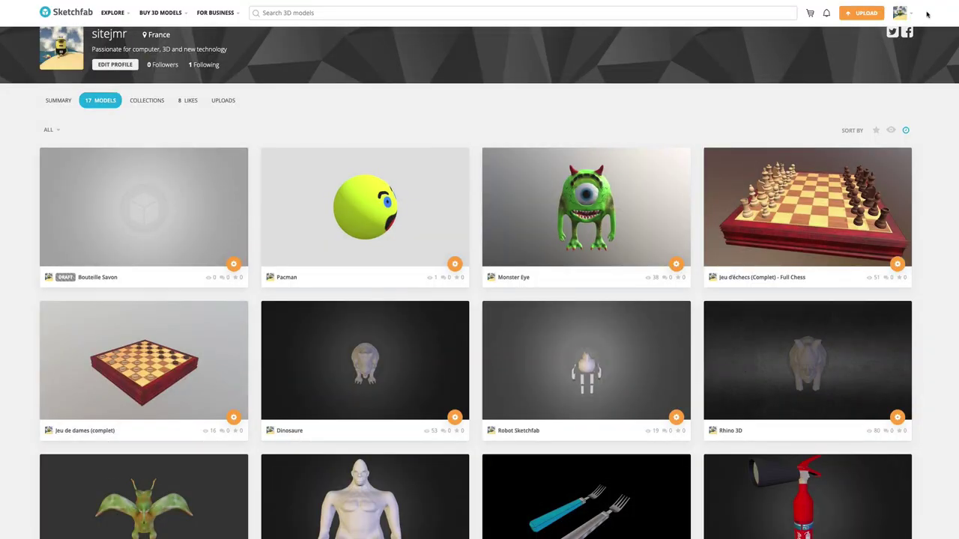
# Upload pacmoche.zip from the Lesson28_Sketchfab folder to Sketchfab as a new model, continuing despite the possible issues
pyautogui.click(859, 13)
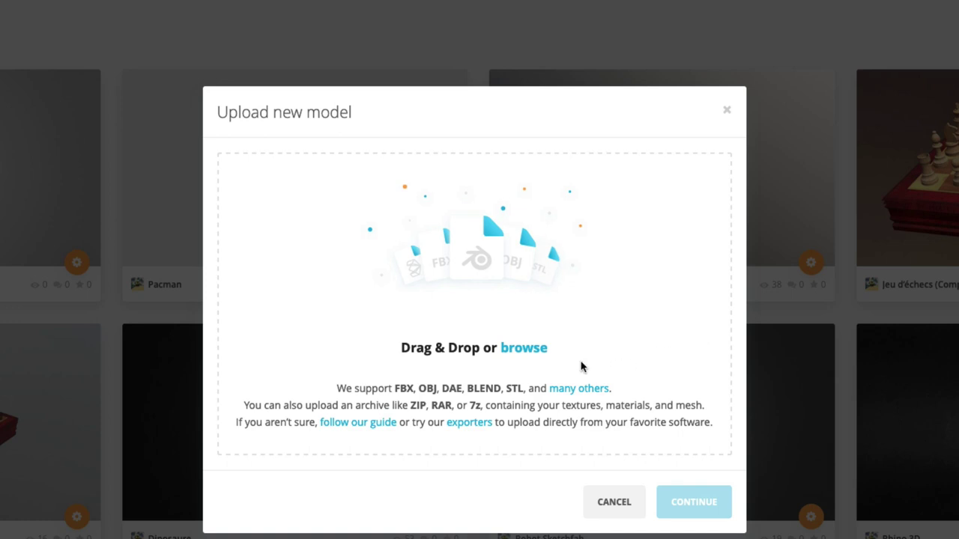
pyautogui.click(527, 349)
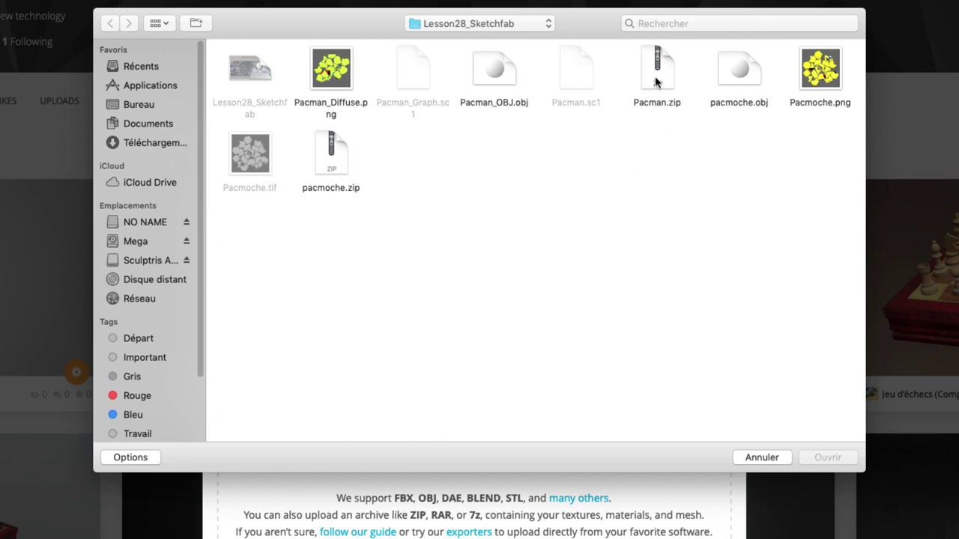
pyautogui.click(333, 155)
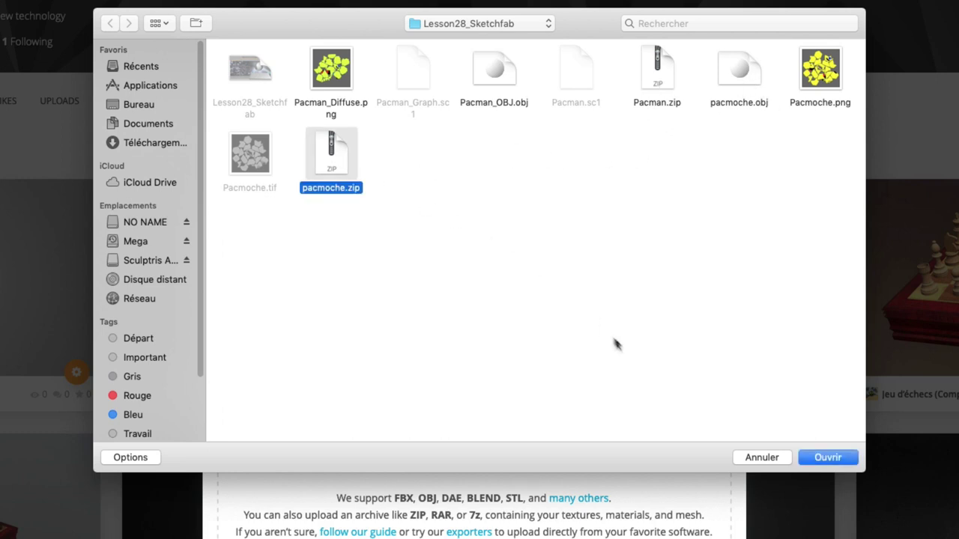
pyautogui.click(826, 458)
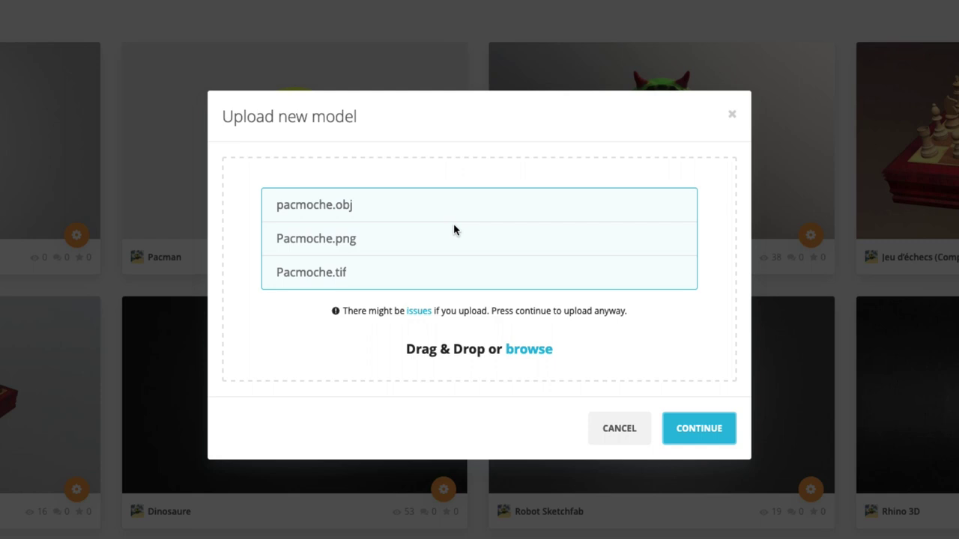
pyautogui.click(703, 430)
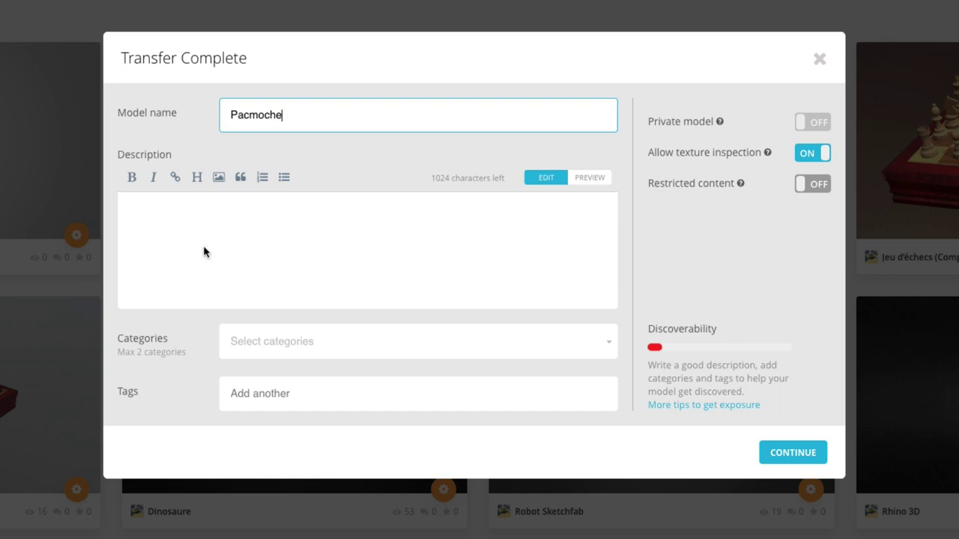
# Assign the Animals & pets category to the uploaded Pacmoche model and place the cursor in its empty description
pyautogui.click(199, 208)
pyautogui.click(275, 342)
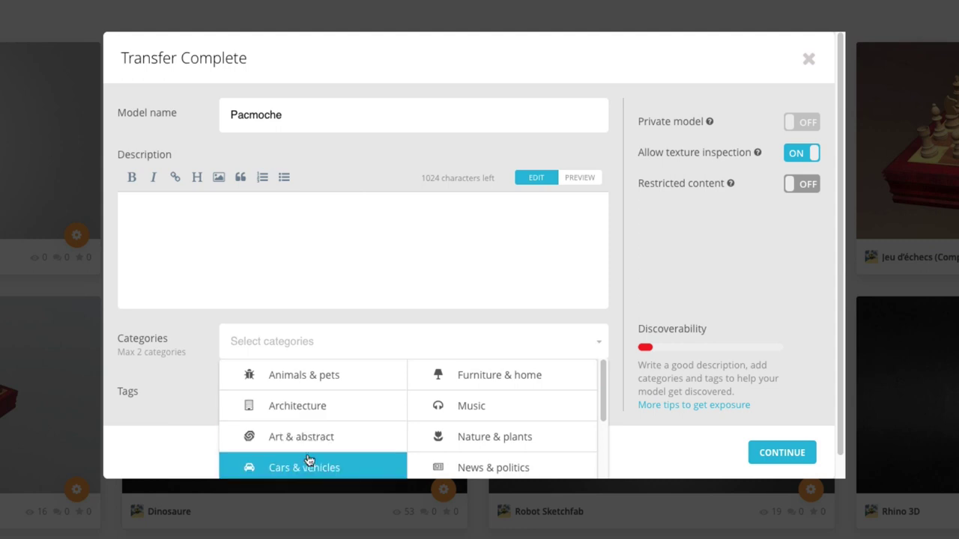
pyautogui.click(323, 380)
pyautogui.click(357, 278)
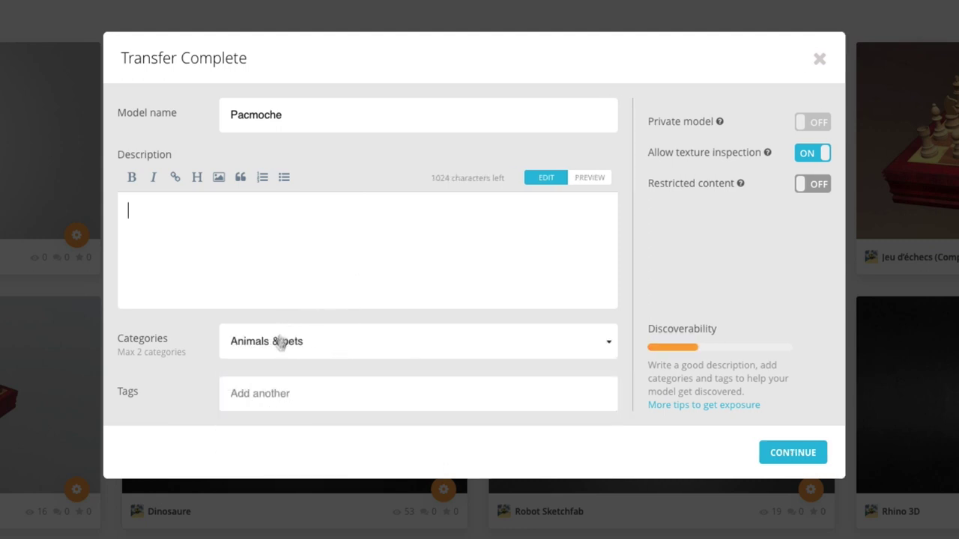
# Complete the Pacmoche upload form without tags, keeping private model and restricted content off, and continue to the model page
pyautogui.click(272, 396)
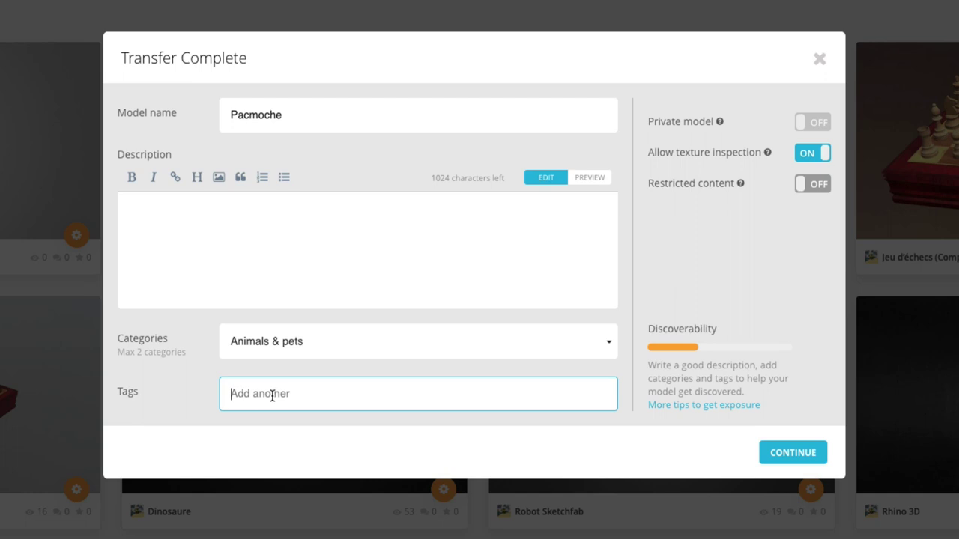
pyautogui.click(817, 121)
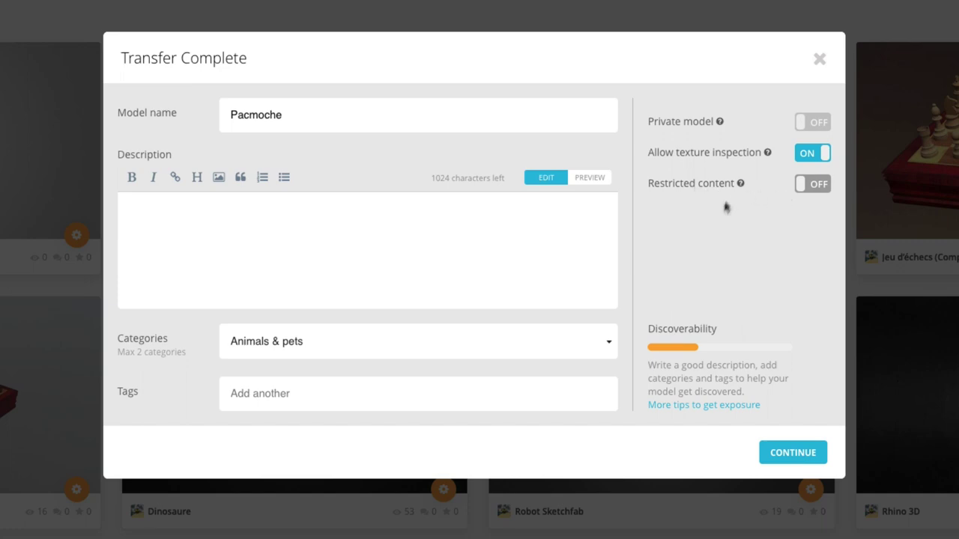
pyautogui.click(809, 184)
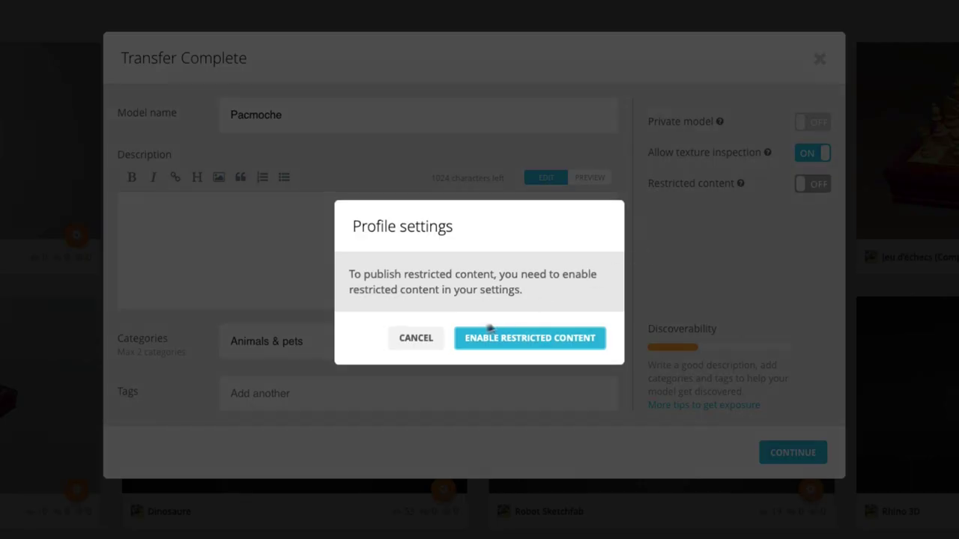
pyautogui.click(424, 342)
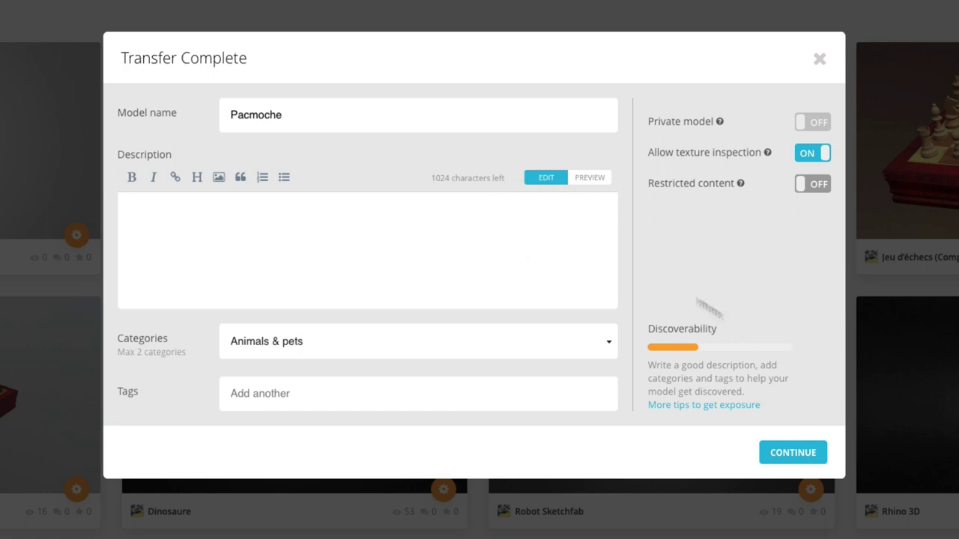
pyautogui.click(797, 452)
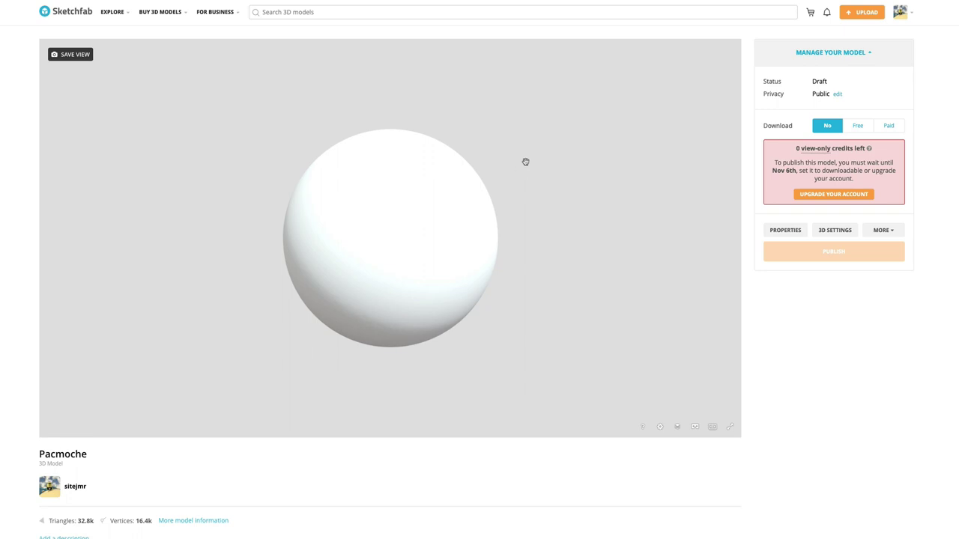
# Examine the uploaded Pacmoche sphere from another angle and review its privacy and model properties without changing them
pyautogui.moveTo(460, 188)
pyautogui.mouseDown()
pyautogui.moveTo(334, 212)
pyautogui.moveTo(313, 174)
pyautogui.moveTo(355, 217)
pyautogui.moveTo(471, 199)
pyautogui.moveTo(452, 212)
pyautogui.moveTo(475, 207)
pyautogui.mouseUp()
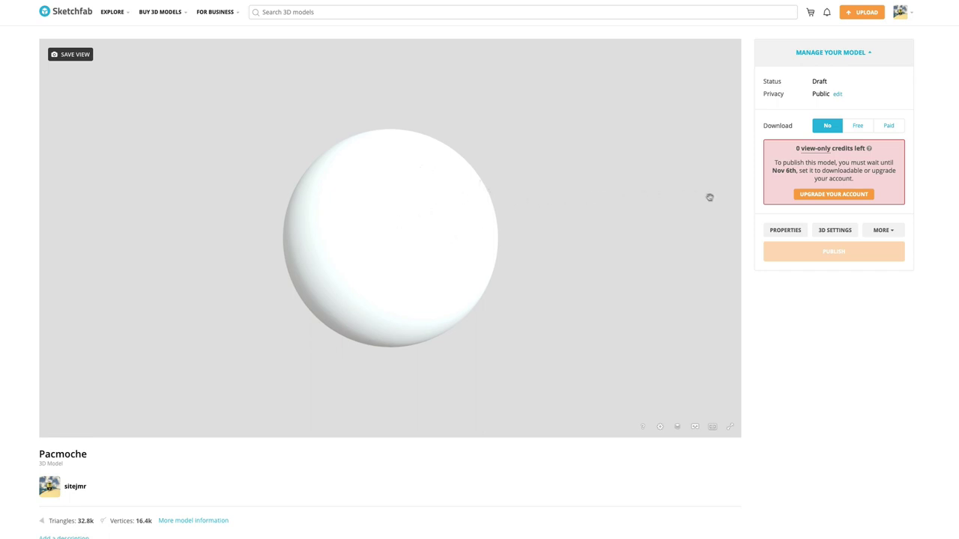
pyautogui.click(836, 96)
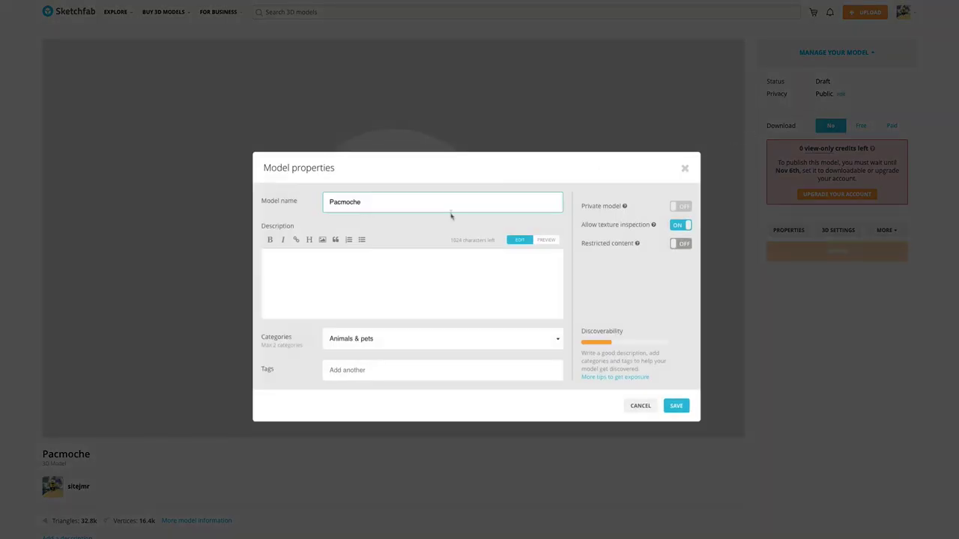
pyautogui.click(683, 168)
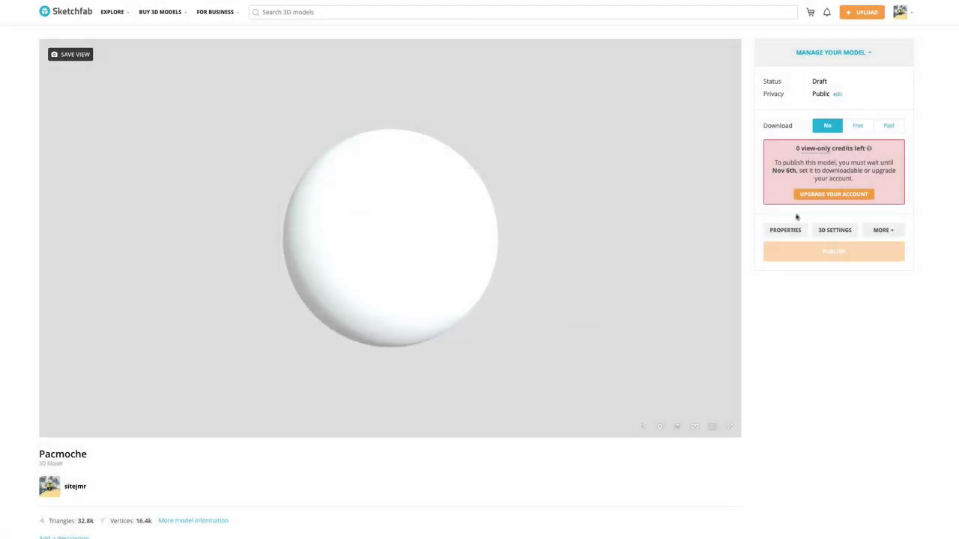
pyautogui.click(787, 231)
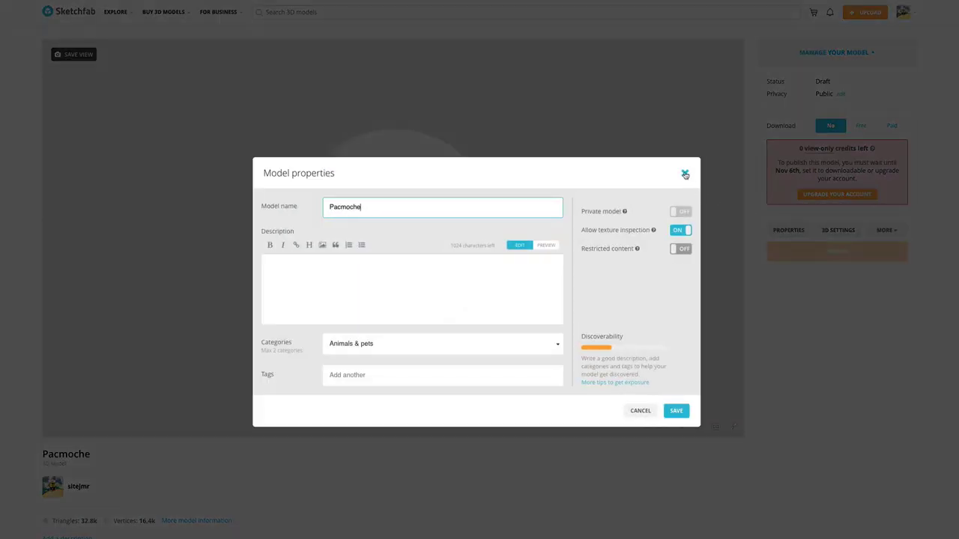
pyautogui.click(684, 174)
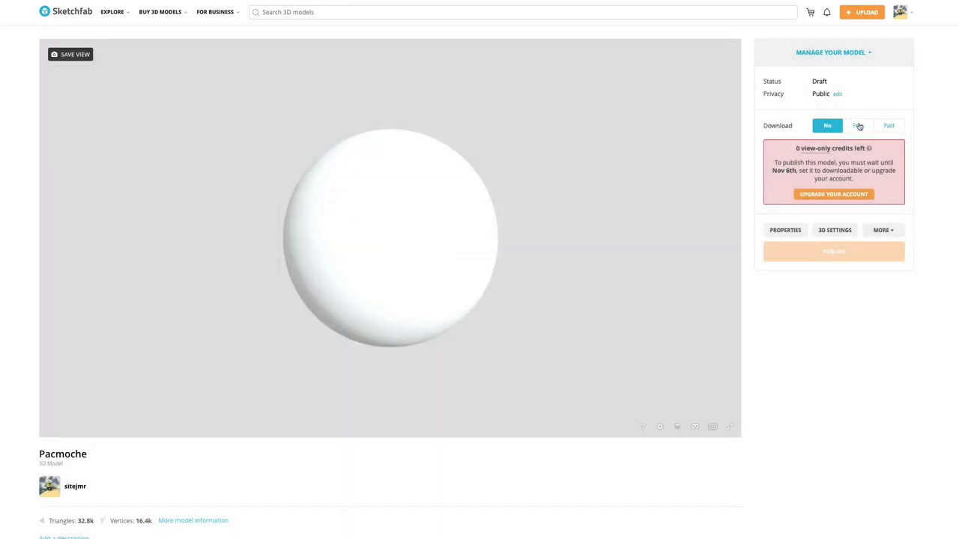
# Set the Pacmoche model's download option to Free and open its 3D settings
pyautogui.click(858, 126)
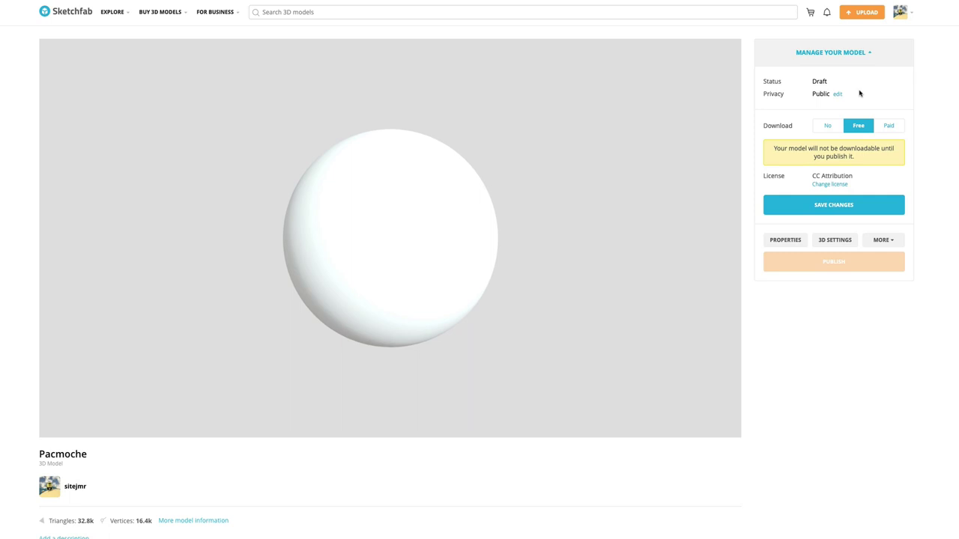
pyautogui.click(828, 128)
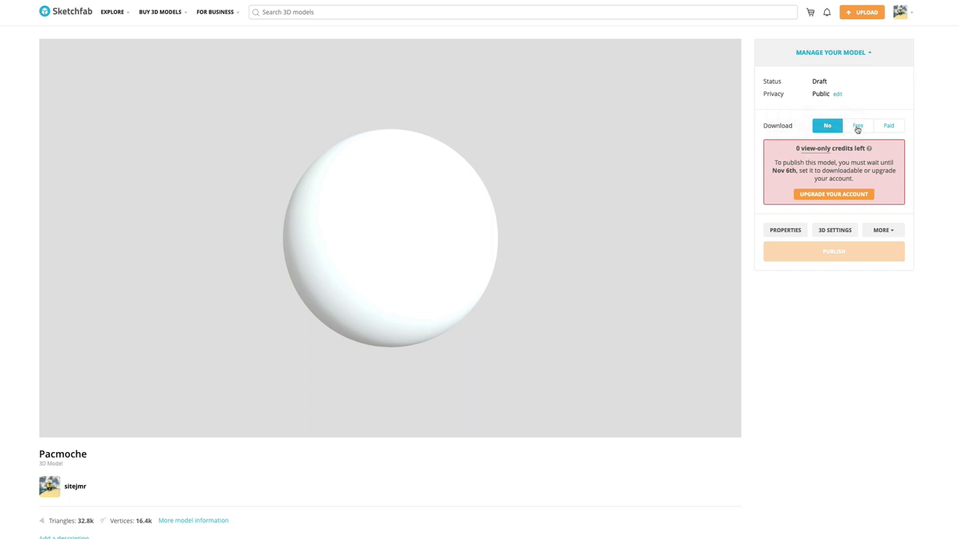
pyautogui.click(858, 127)
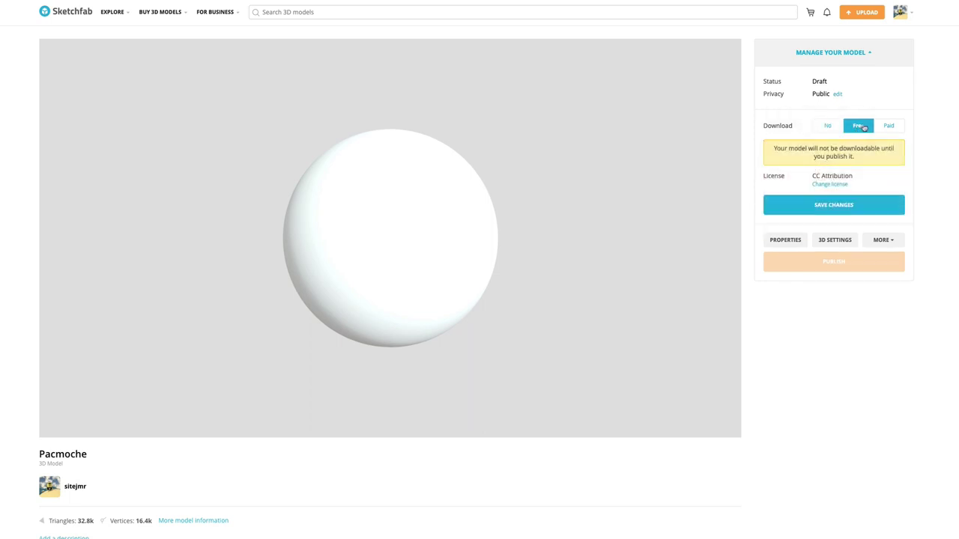
pyautogui.click(825, 242)
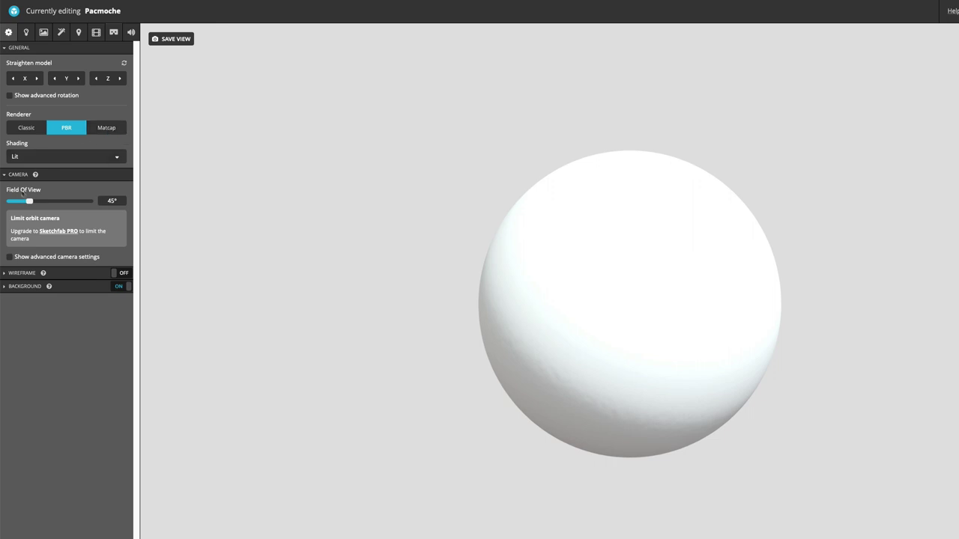
# Set the camera's field of view to 44.829° and preview the sphere's wireframe, leaving the wireframe off
pyautogui.moveTo(30, 201)
pyautogui.mouseDown()
pyautogui.moveTo(52, 202)
pyautogui.moveTo(28, 209)
pyautogui.mouseUp()
pyautogui.click(8, 275)
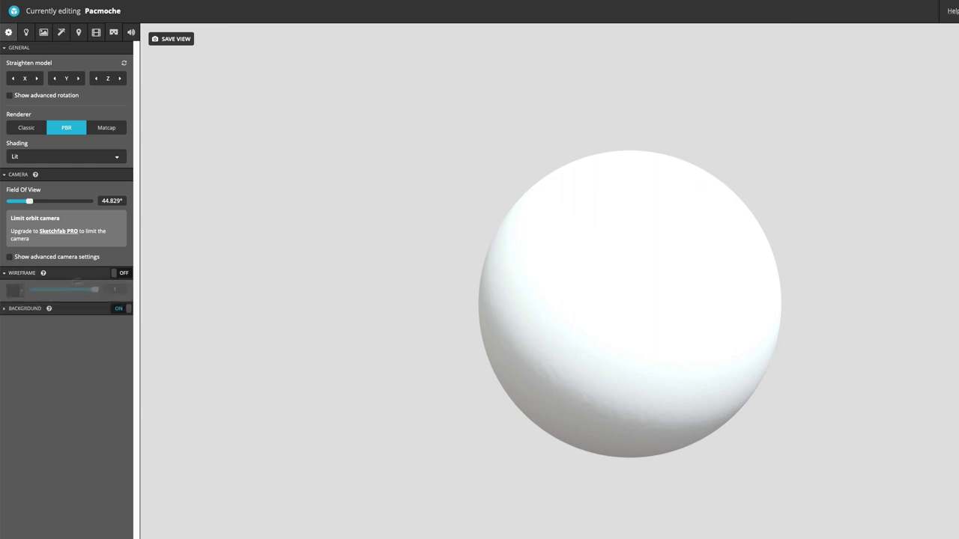
pyautogui.click(126, 274)
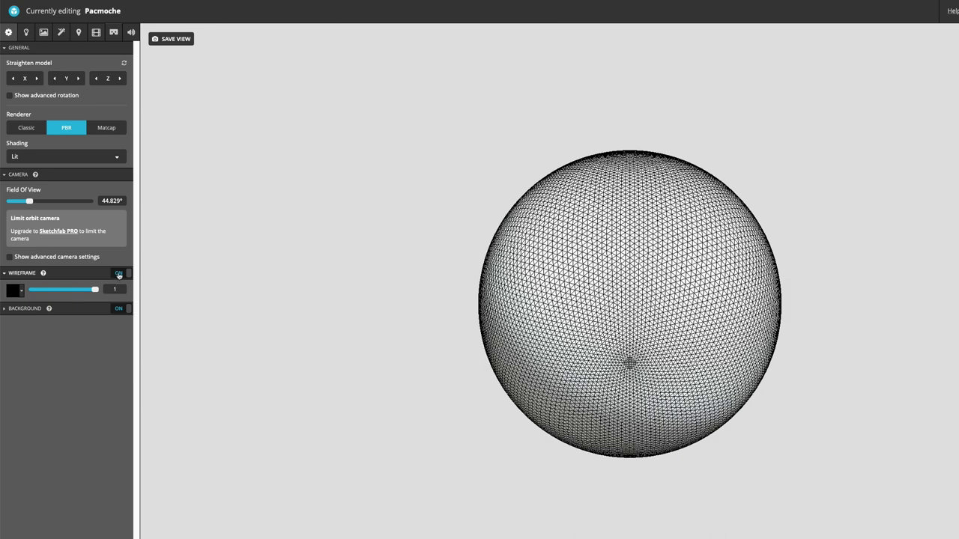
pyautogui.click(120, 274)
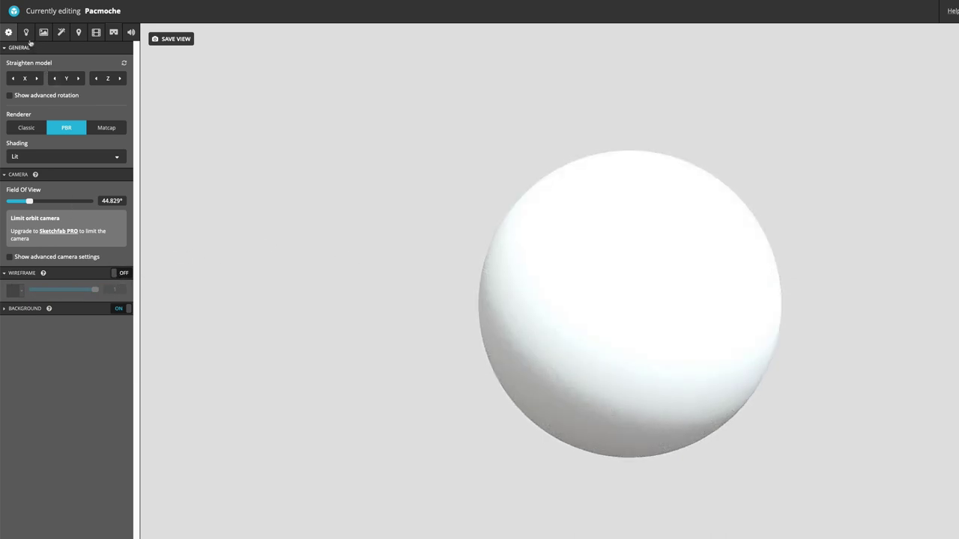
# Apply the Pacmoche.png texture to the material's base color and check the painted face from several sides
pyautogui.click(26, 34)
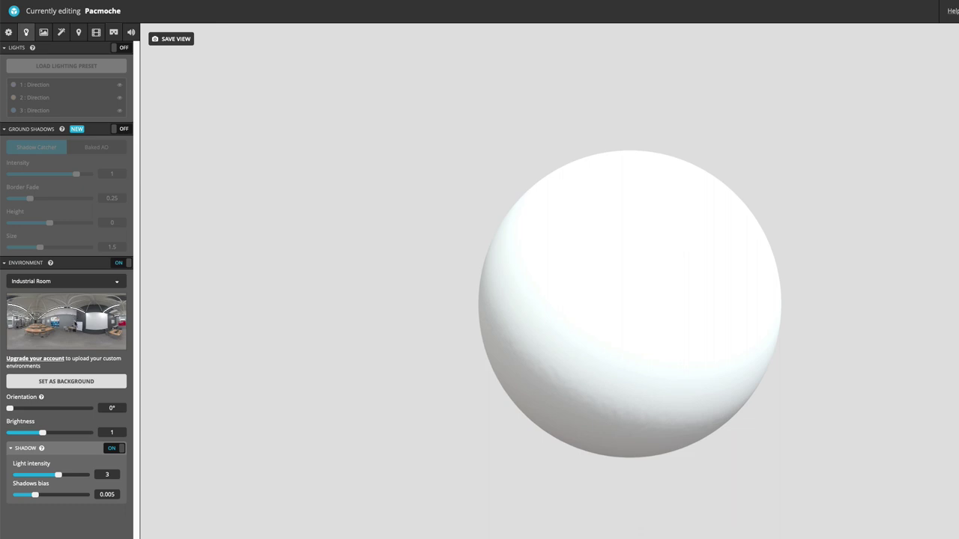
pyautogui.click(45, 33)
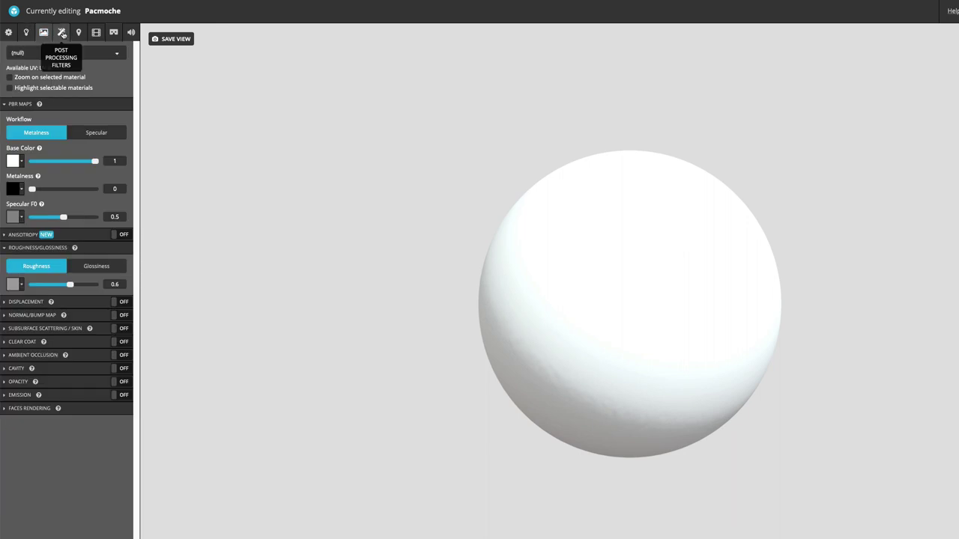
pyautogui.click(22, 161)
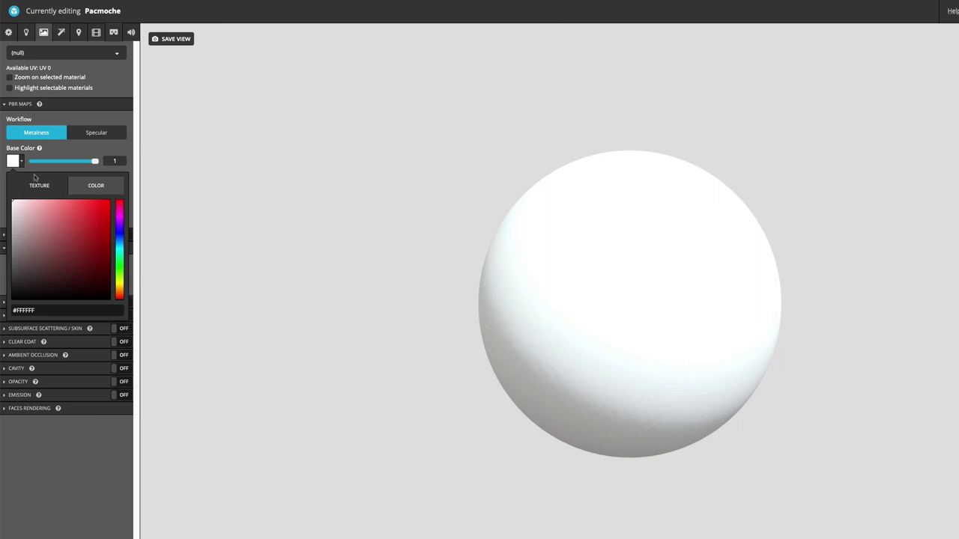
pyautogui.click(42, 186)
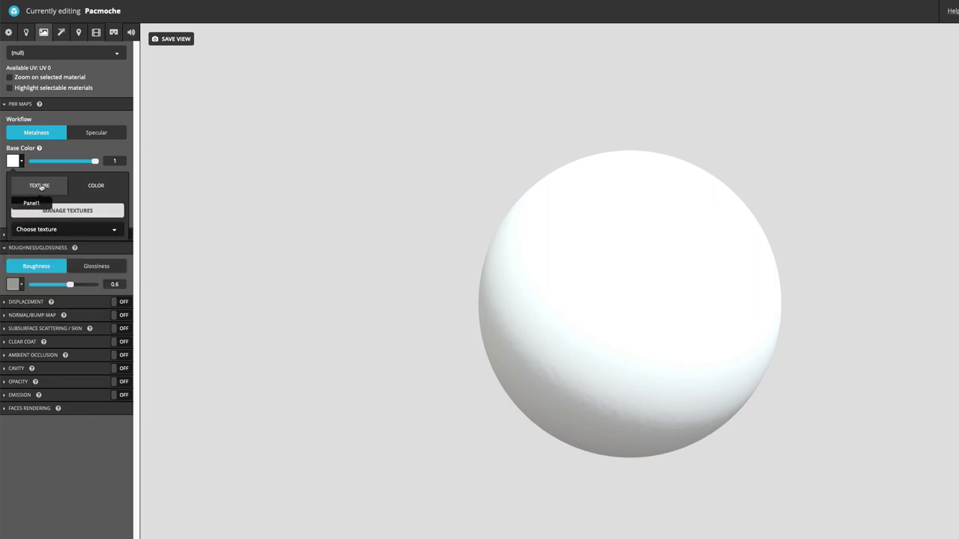
pyautogui.click(65, 213)
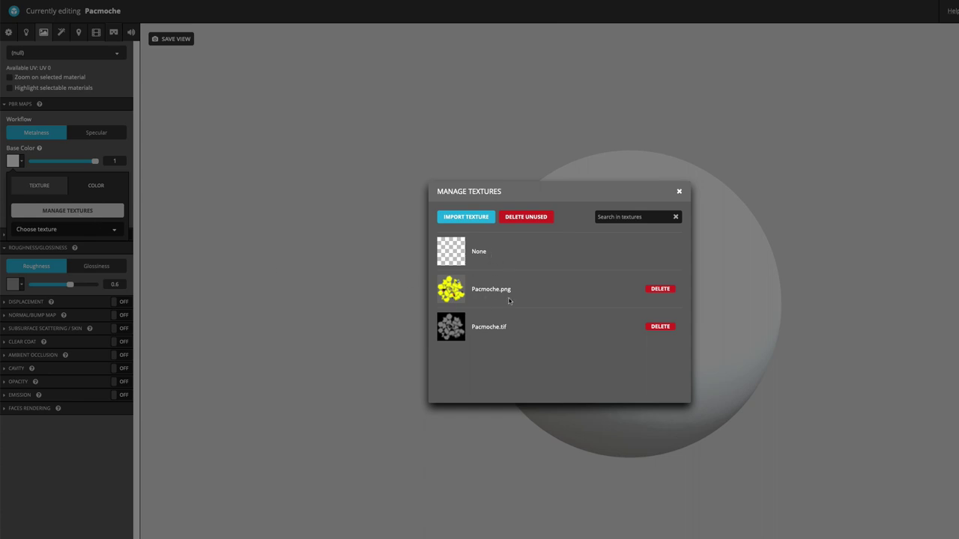
pyautogui.click(452, 292)
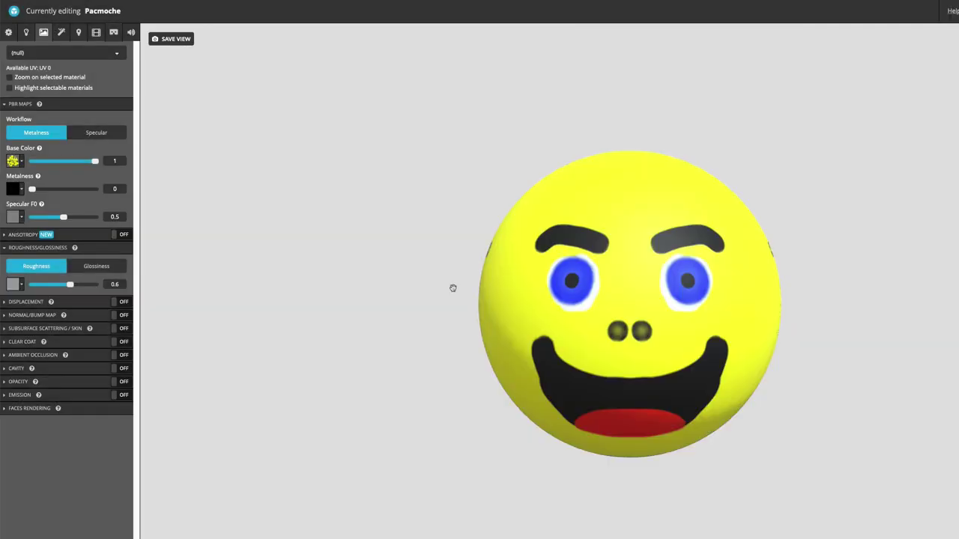
pyautogui.moveTo(884, 188); pyautogui.dragTo(809, 201)
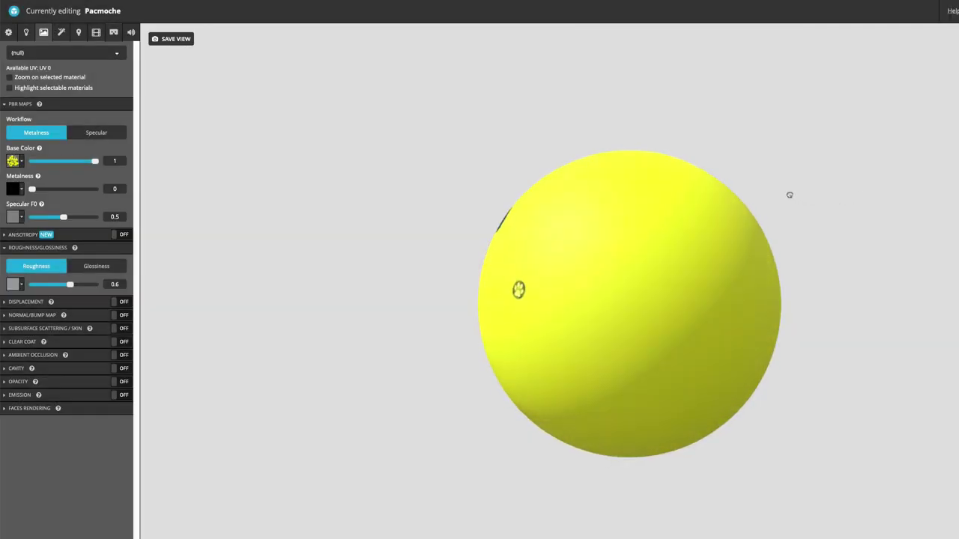
pyautogui.moveTo(909, 187); pyautogui.dragTo(880, 180)
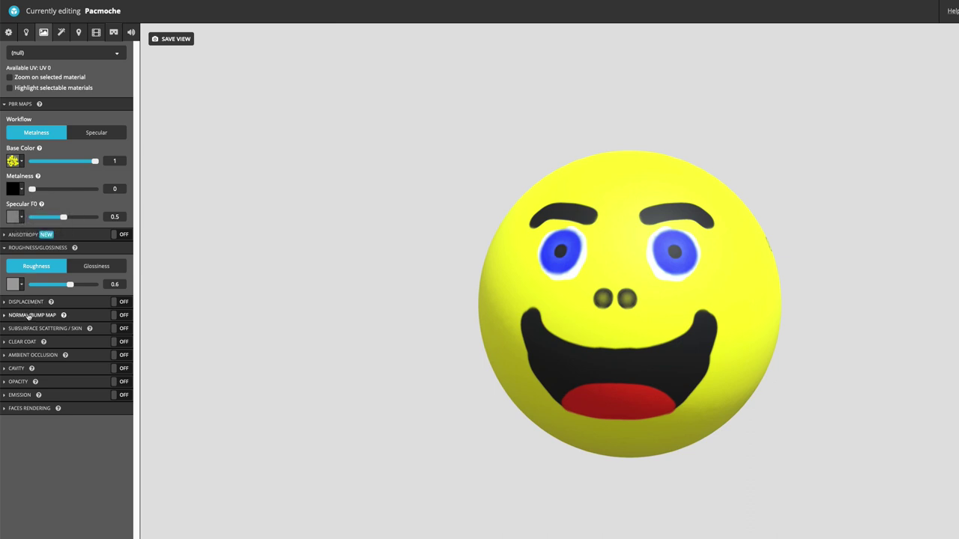
# Enable the normal/bump map, assign the Pacmoche.tif texture to it and check the effect on the sphere
pyautogui.click(28, 315)
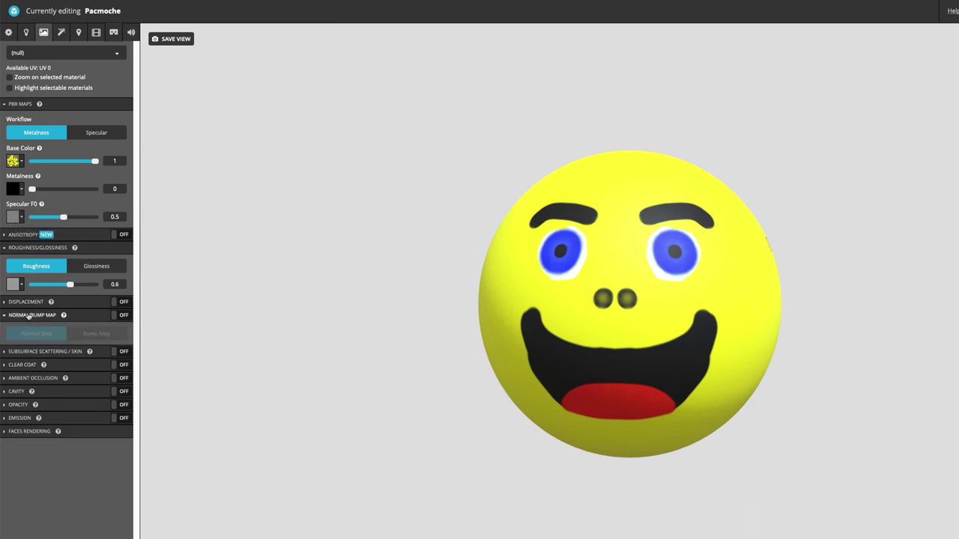
pyautogui.click(124, 315)
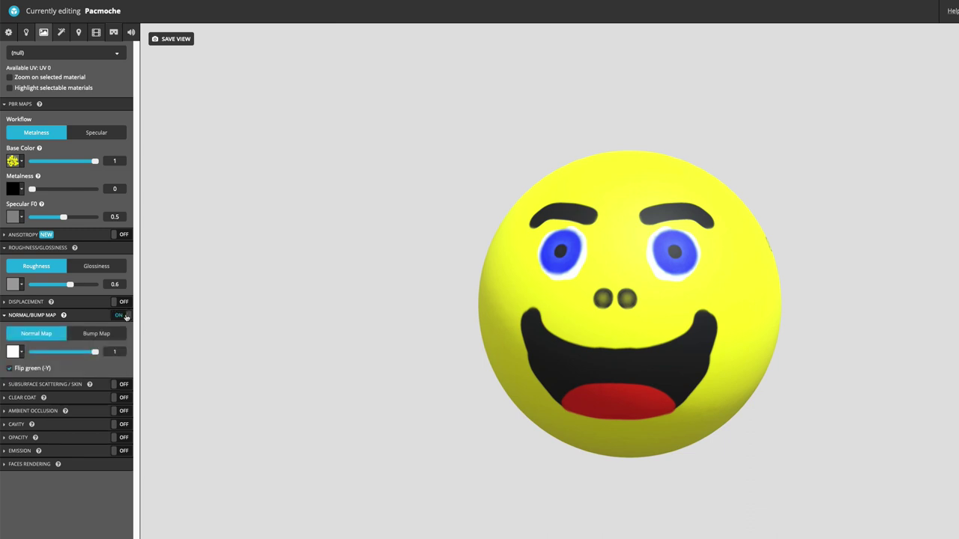
pyautogui.click(22, 354)
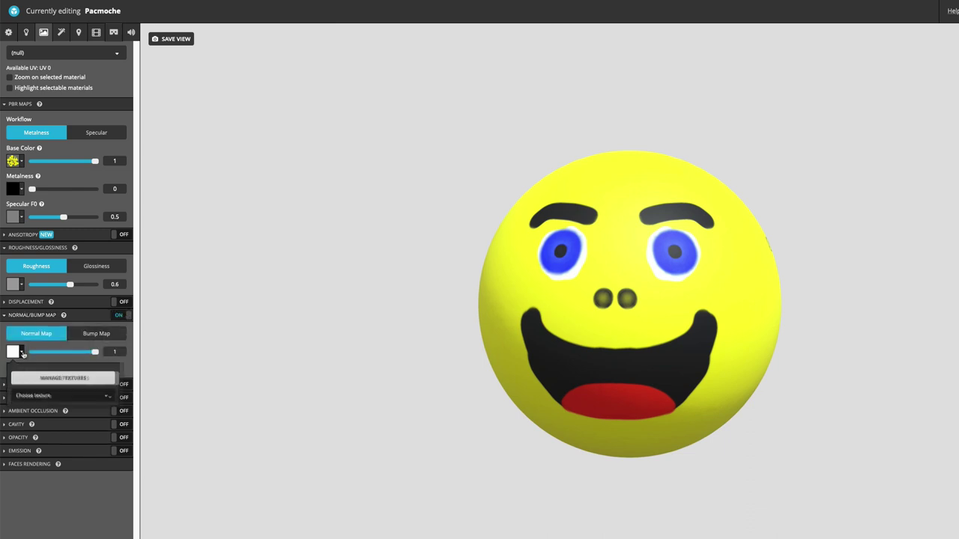
pyautogui.click(67, 379)
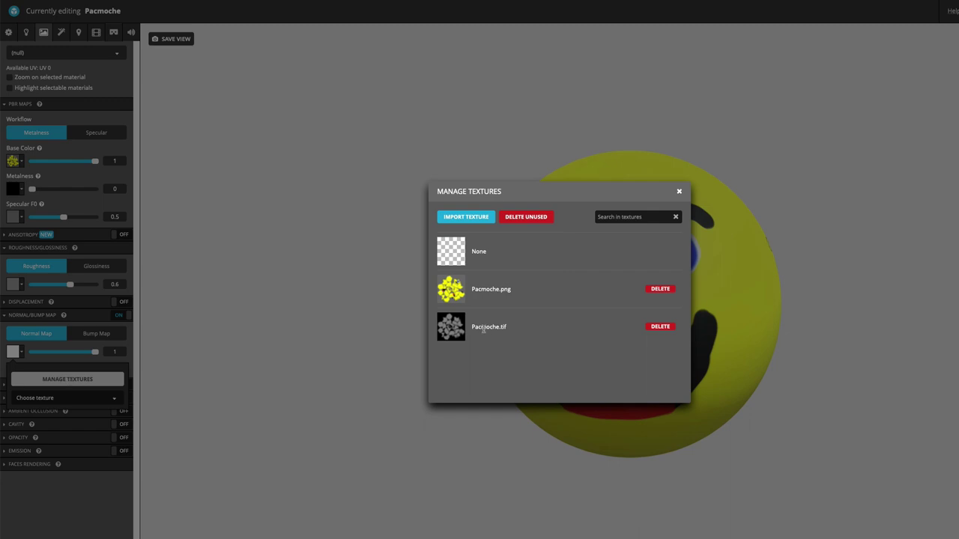
pyautogui.click(461, 332)
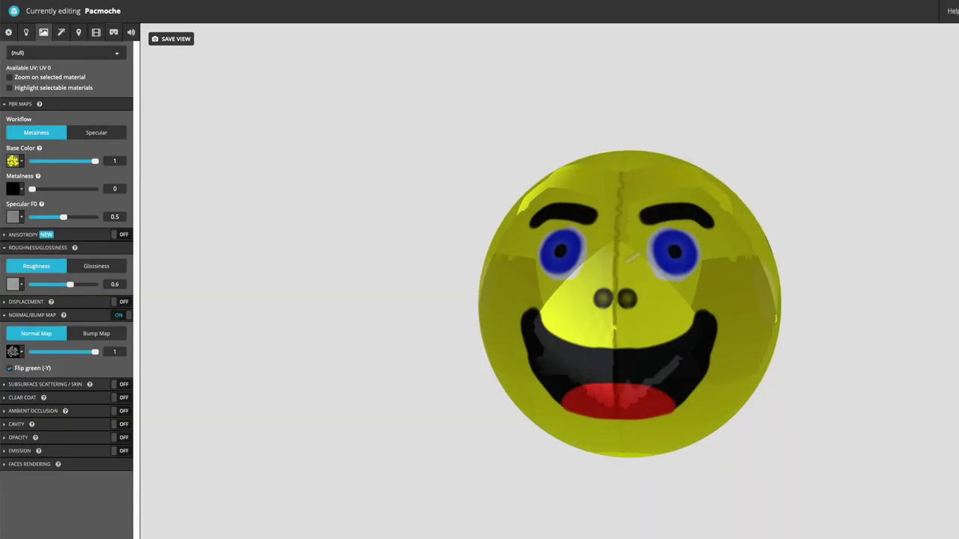
pyautogui.moveTo(804, 188); pyautogui.dragTo(858, 190)
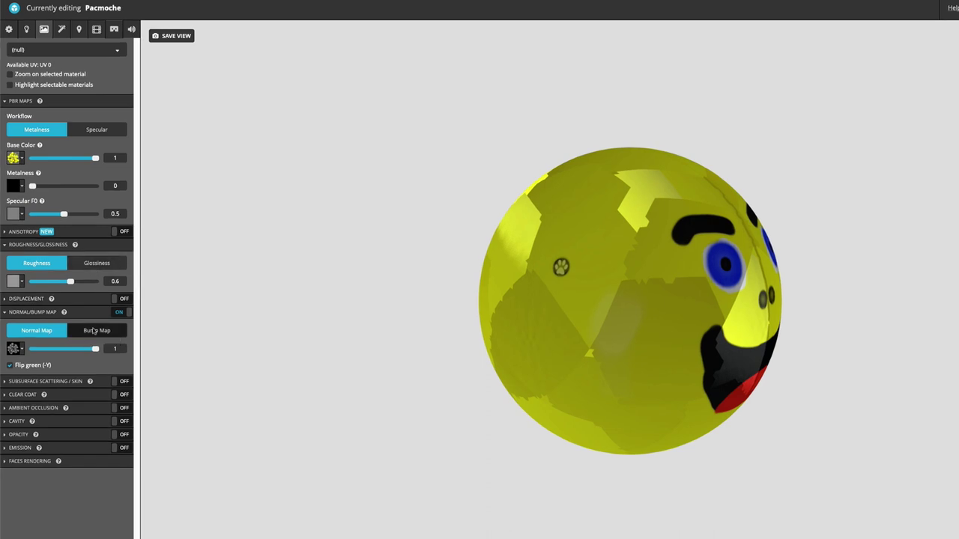
# Switch Pacmoche.tif from normal map to bump map and raise its strength to about 8.46
pyautogui.click(94, 330)
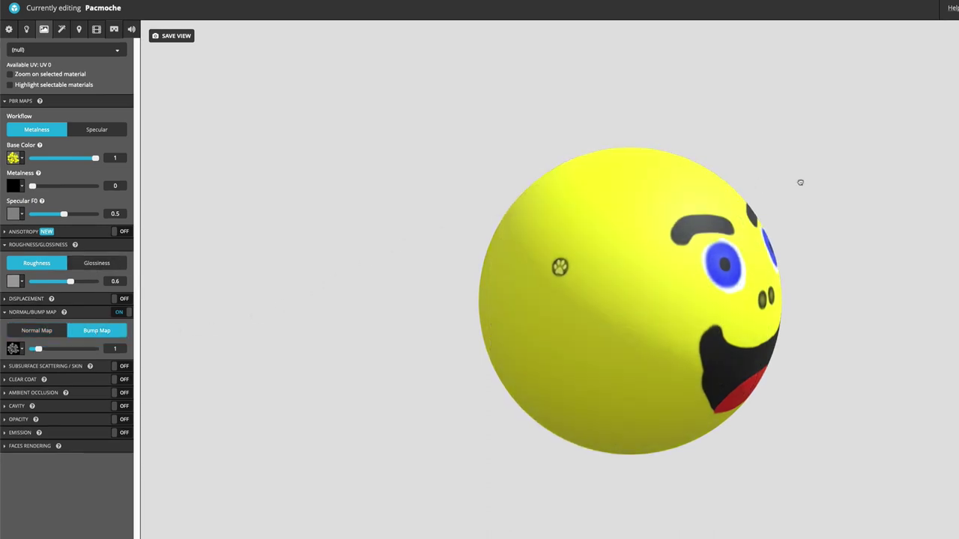
pyautogui.moveTo(799, 180)
pyautogui.mouseDown()
pyautogui.moveTo(696, 246)
pyautogui.moveTo(666, 227)
pyautogui.moveTo(809, 177)
pyautogui.mouseUp()
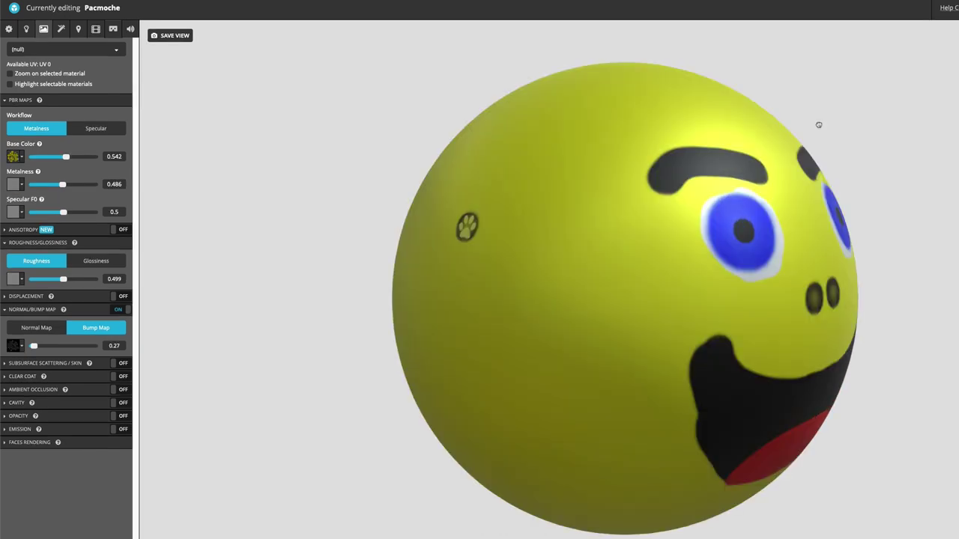
pyautogui.moveTo(817, 125)
pyautogui.mouseDown()
pyautogui.moveTo(781, 116)
pyautogui.moveTo(813, 126)
pyautogui.mouseUp()
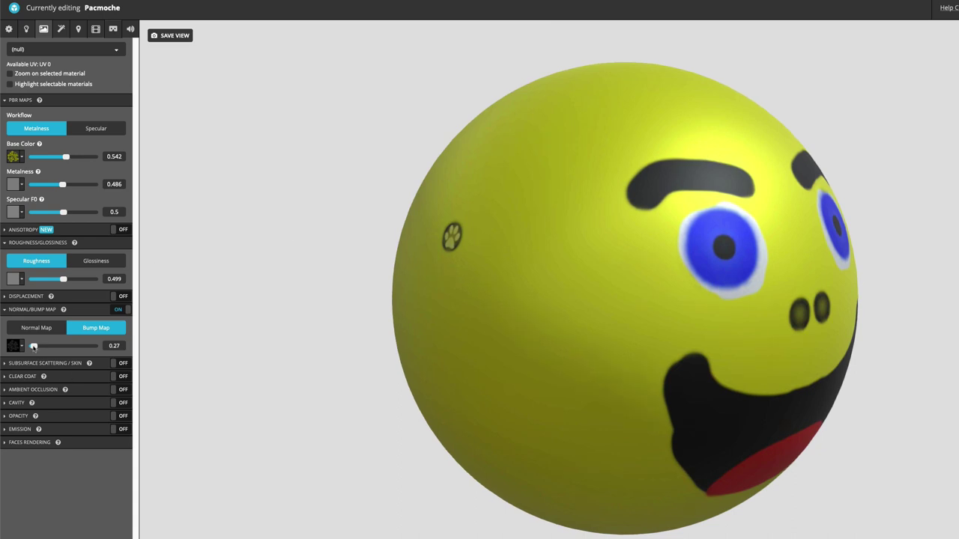
pyautogui.moveTo(34, 347); pyautogui.dragTo(89, 351)
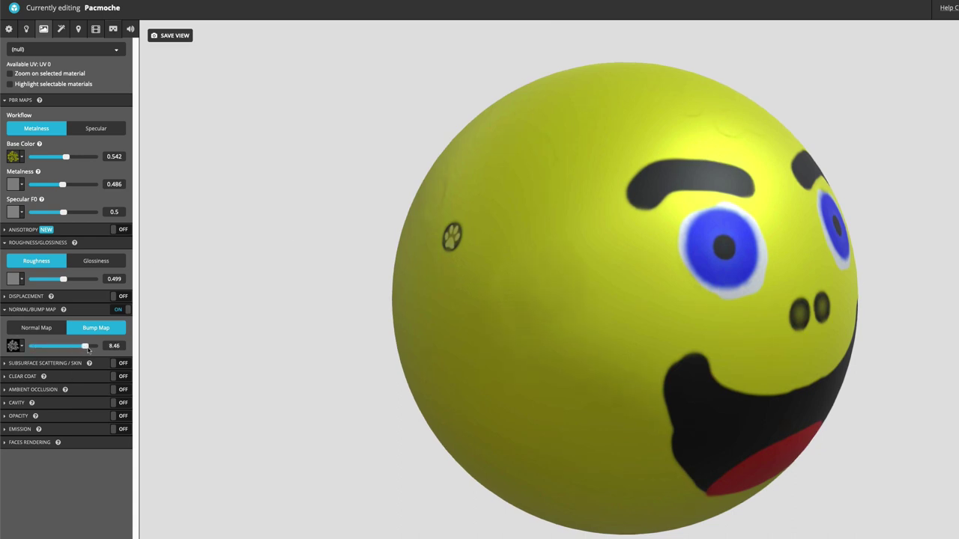
# Check the bump effect on the Pacmoche sphere from both sides and the front, and save its 3D settings
pyautogui.moveTo(385, 220); pyautogui.dragTo(307, 160)
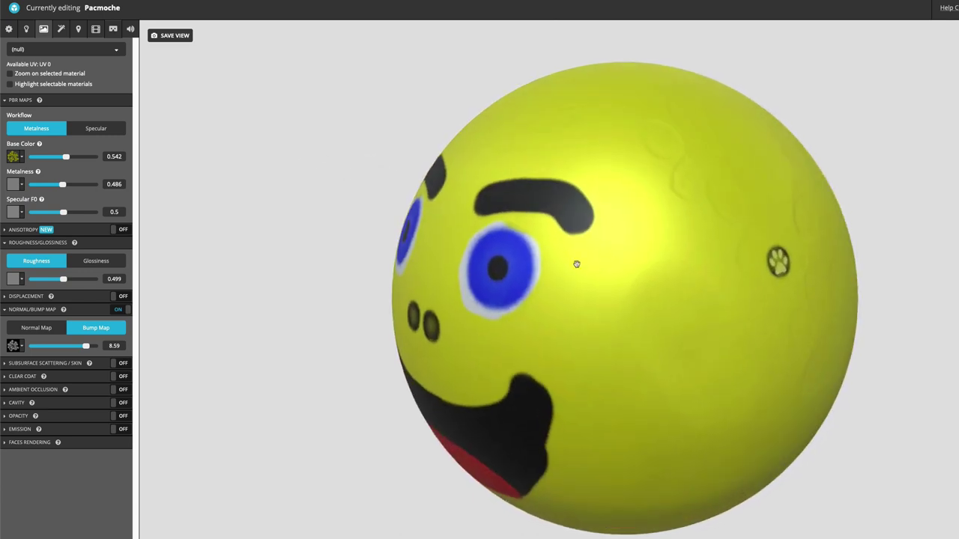
pyautogui.moveTo(574, 262)
pyautogui.mouseDown()
pyautogui.moveTo(673, 306)
pyautogui.moveTo(758, 301)
pyautogui.moveTo(768, 321)
pyautogui.mouseUp()
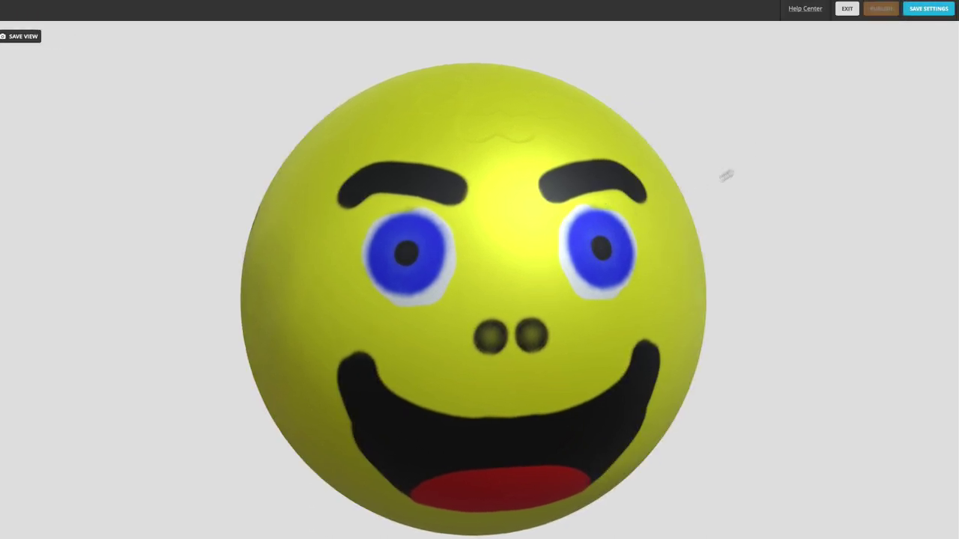
pyautogui.click(925, 9)
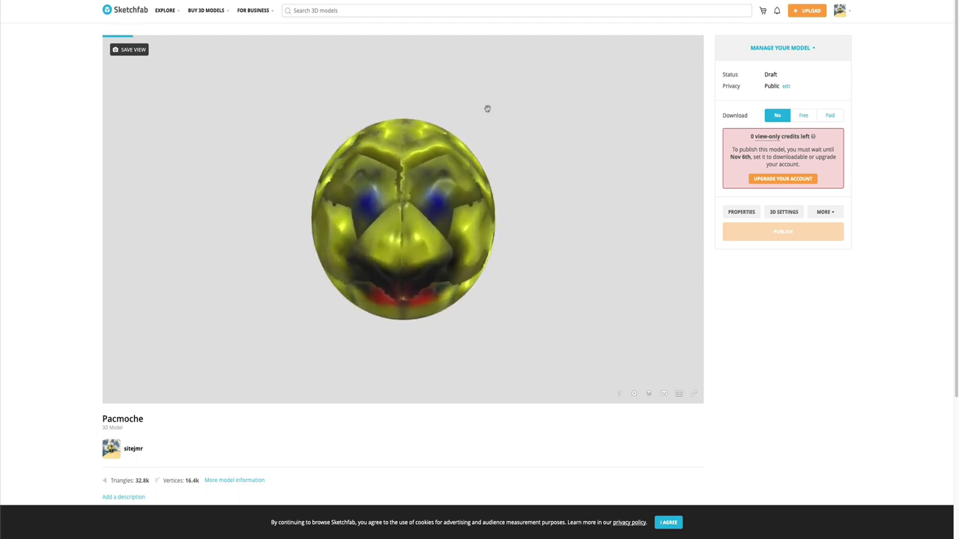
# Open the Monster Eye model from the account's own models and bring up its material settings in the 3D editor
pyautogui.moveTo(849, 12)
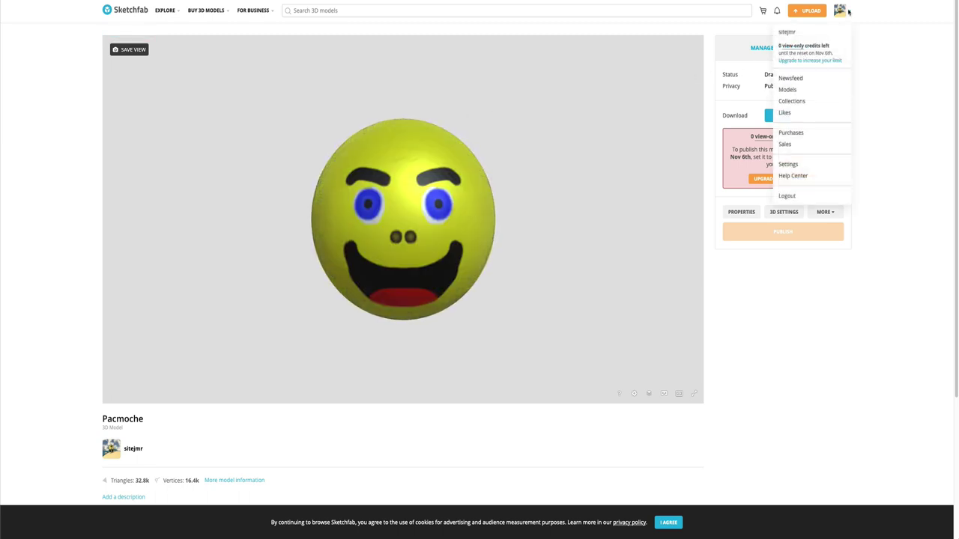
pyautogui.click(799, 91)
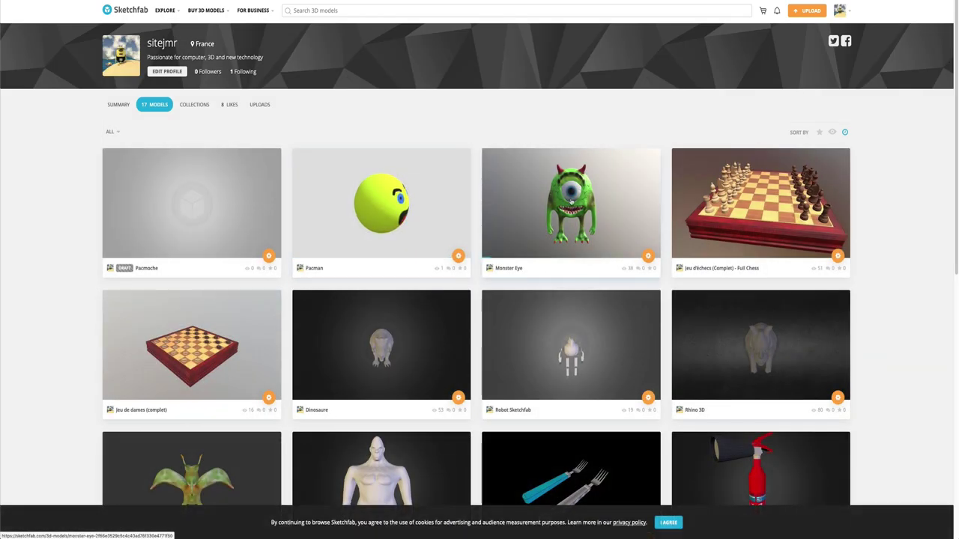
pyautogui.click(571, 201)
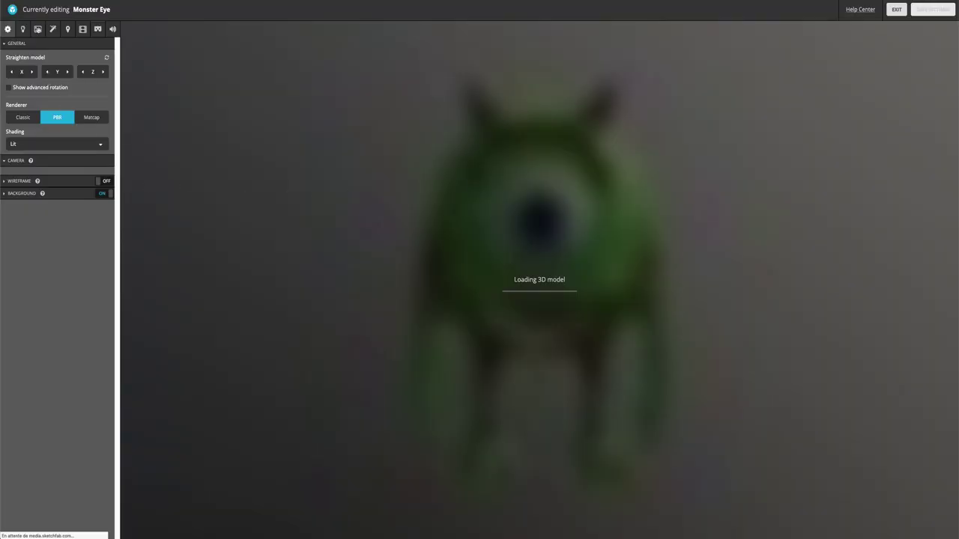
pyautogui.click(39, 30)
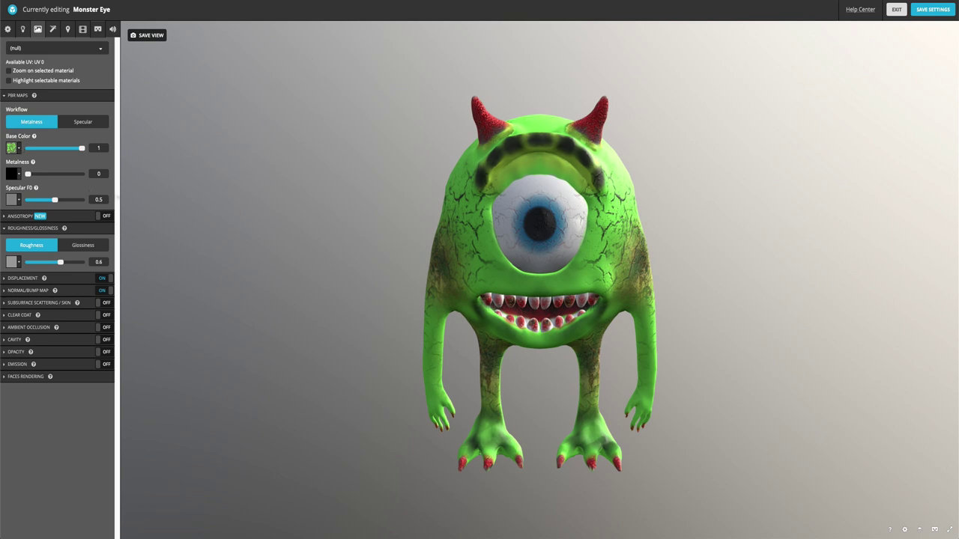
# Examine the Monster Eye model from both sides and check which texture its base color uses
pyautogui.moveTo(321, 204); pyautogui.dragTo(296, 199)
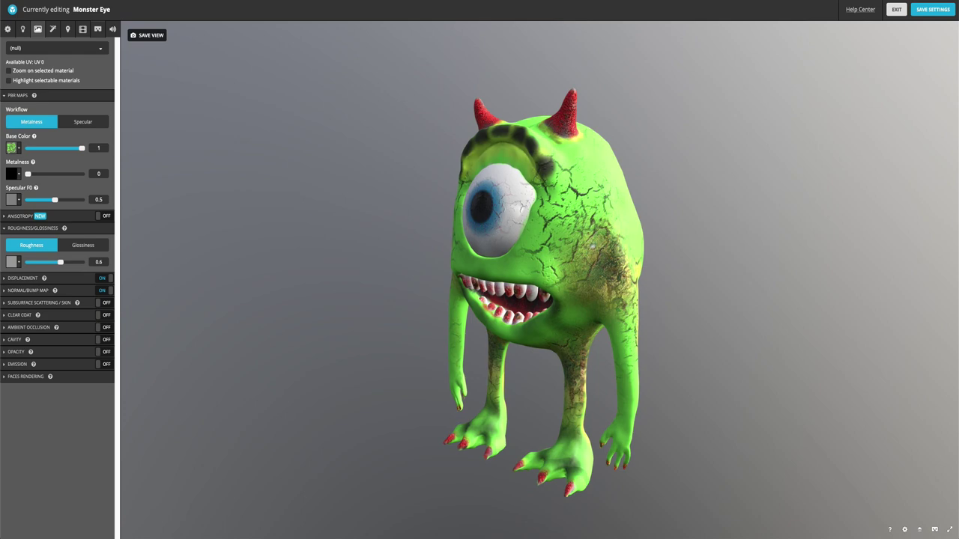
pyautogui.moveTo(342, 232)
pyautogui.mouseDown()
pyautogui.moveTo(385, 229)
pyautogui.moveTo(338, 246)
pyautogui.mouseUp()
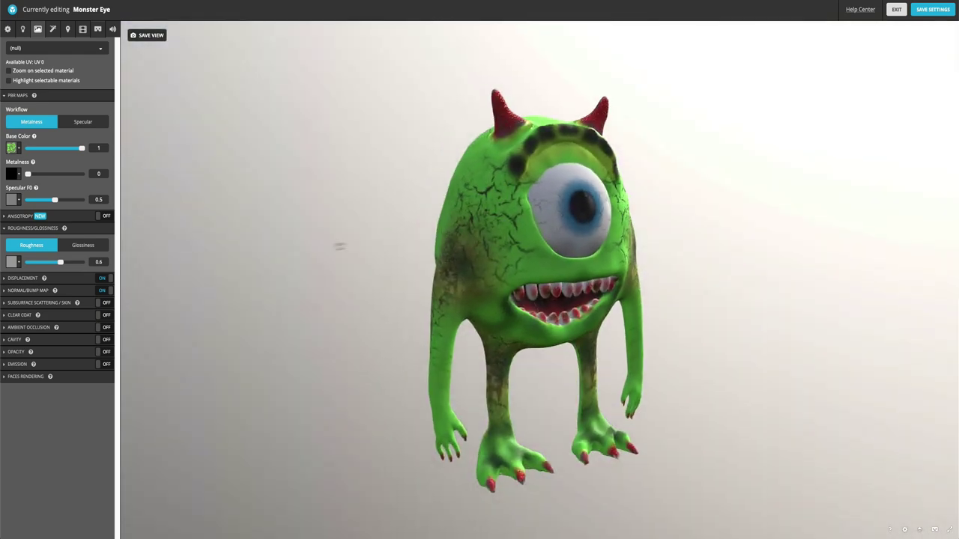
pyautogui.click(20, 149)
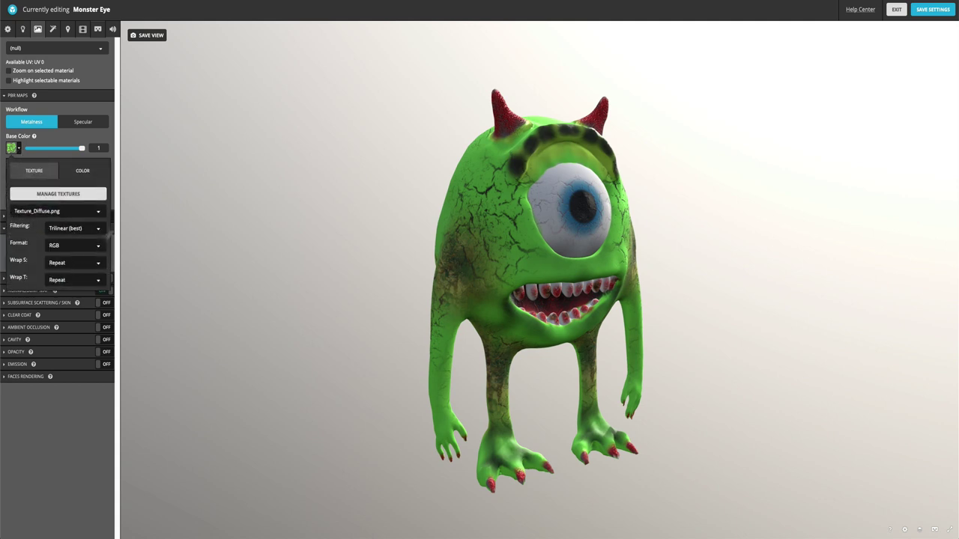
pyautogui.click(133, 154)
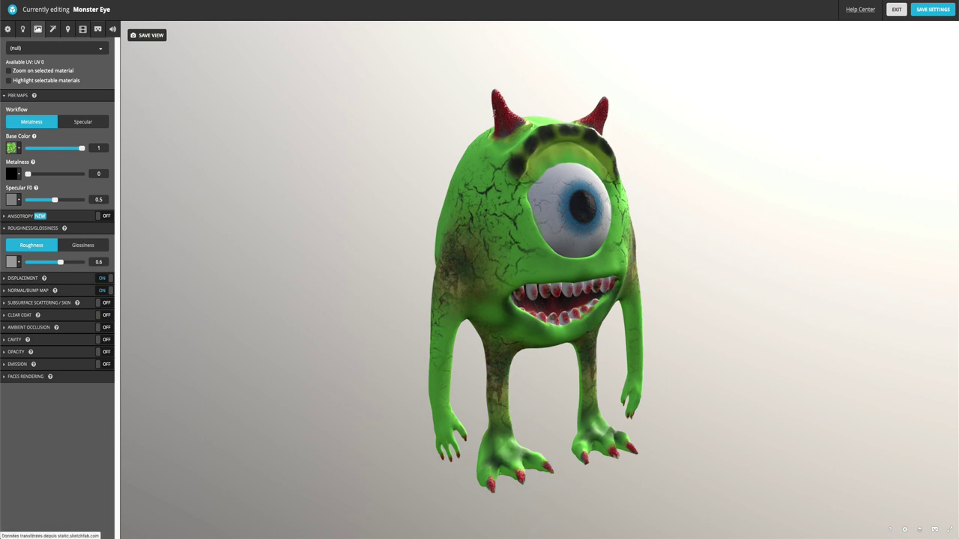
# Search the models for the account's username, open Rhino 3D and inspect it from another angle
pyautogui.hotkey('alt', 'Left')
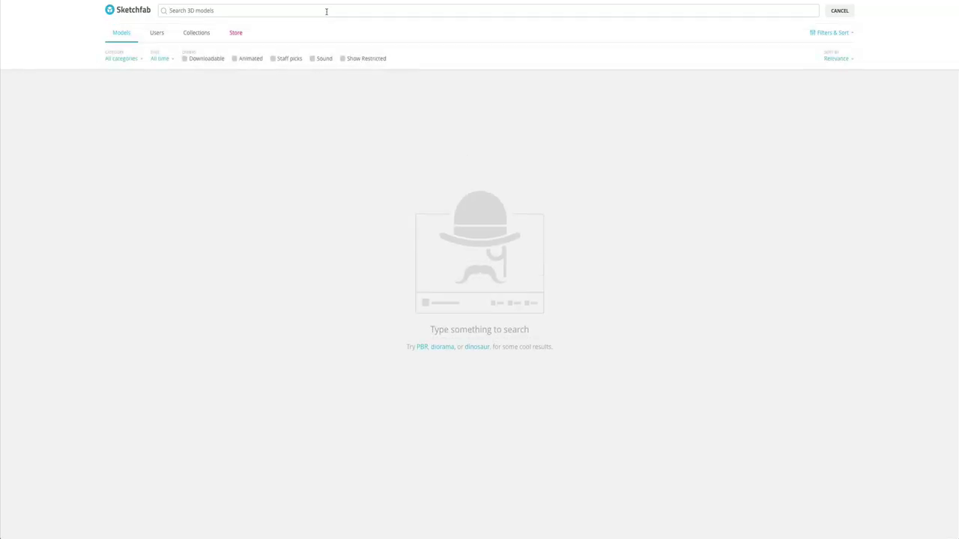
pyautogui.write('sitejmr')
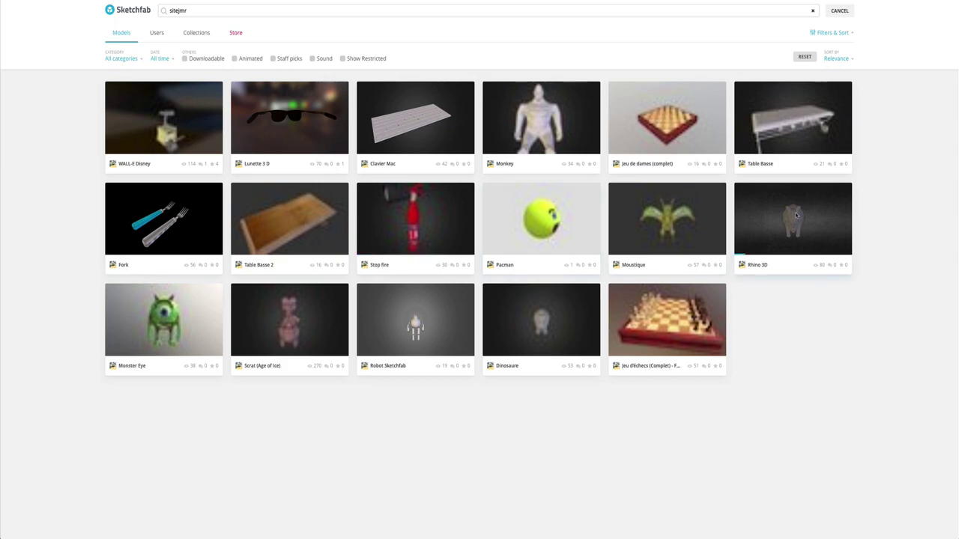
pyautogui.click(797, 217)
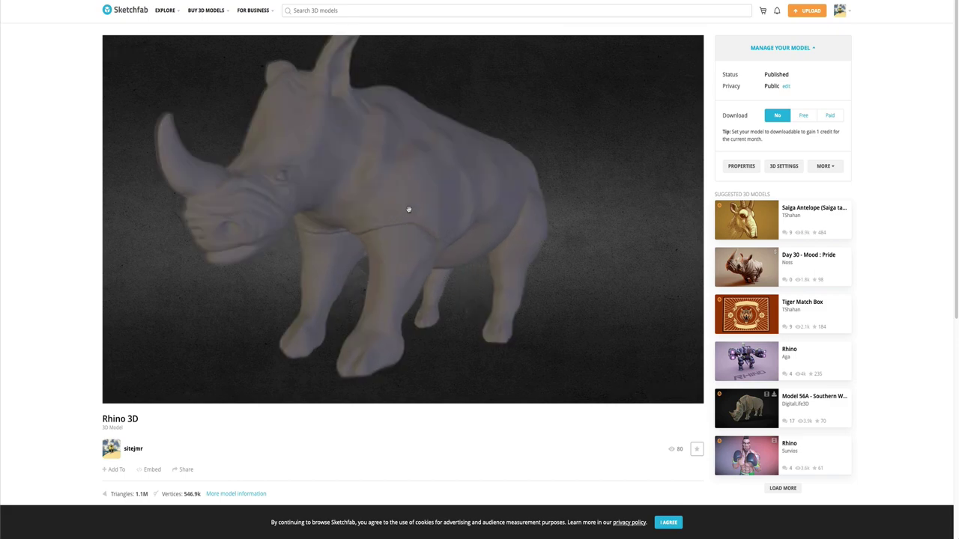
pyautogui.moveTo(408, 210); pyautogui.dragTo(372, 228)
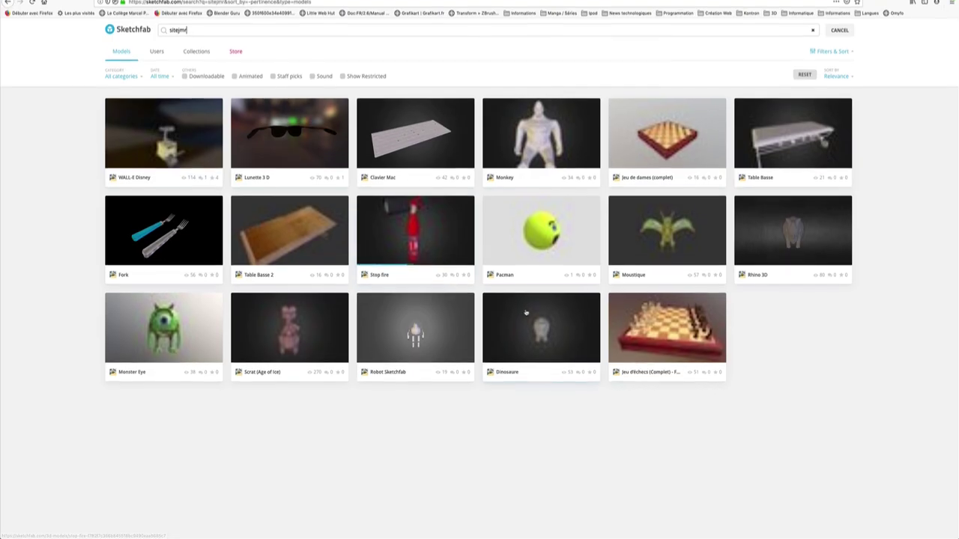
# Open the Dinosaure model from the search results and examine its skin detail up close from several angles
pyautogui.click(547, 320)
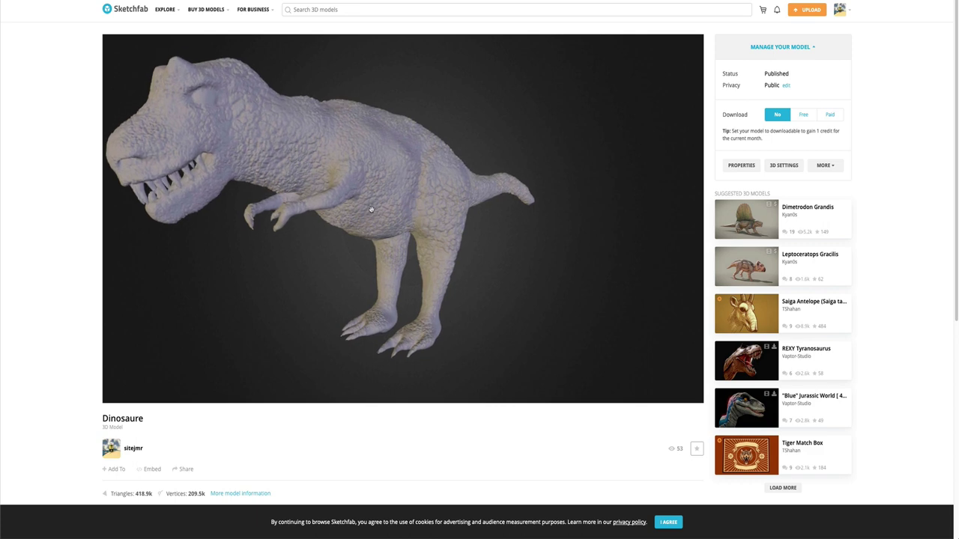
pyautogui.moveTo(355, 236); pyautogui.dragTo(412, 237)
pyautogui.scroll(2, 464, 215)
pyautogui.scroll(5, 464, 215)
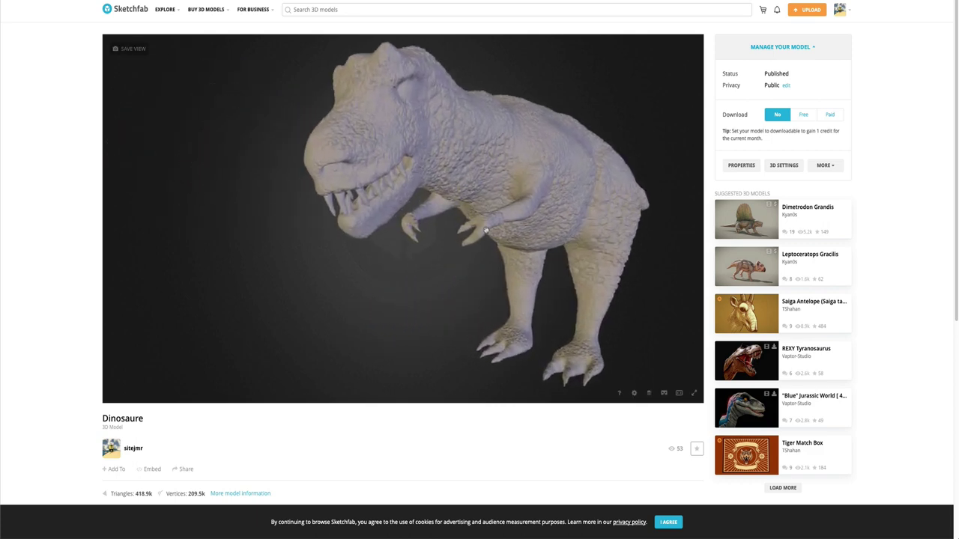
pyautogui.scroll(-4, 454, 233)
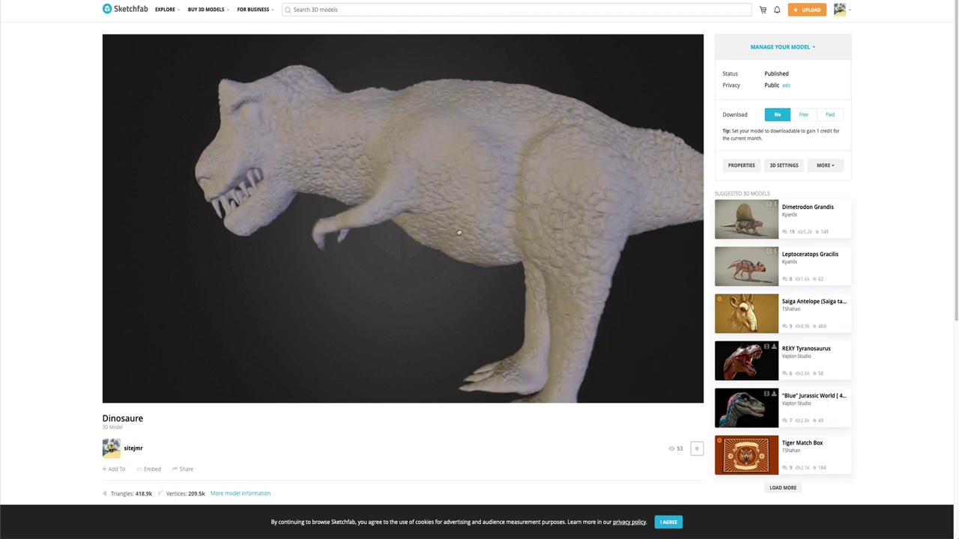
pyautogui.moveTo(499, 231); pyautogui.dragTo(580, 235)
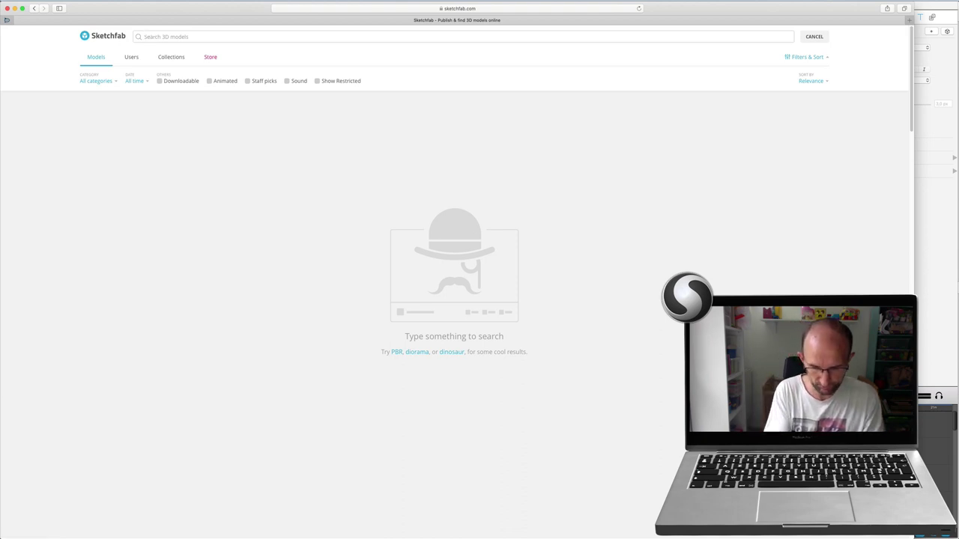
# Search the Sketchfab models for "monster eye"
pyautogui.write('monster eye')
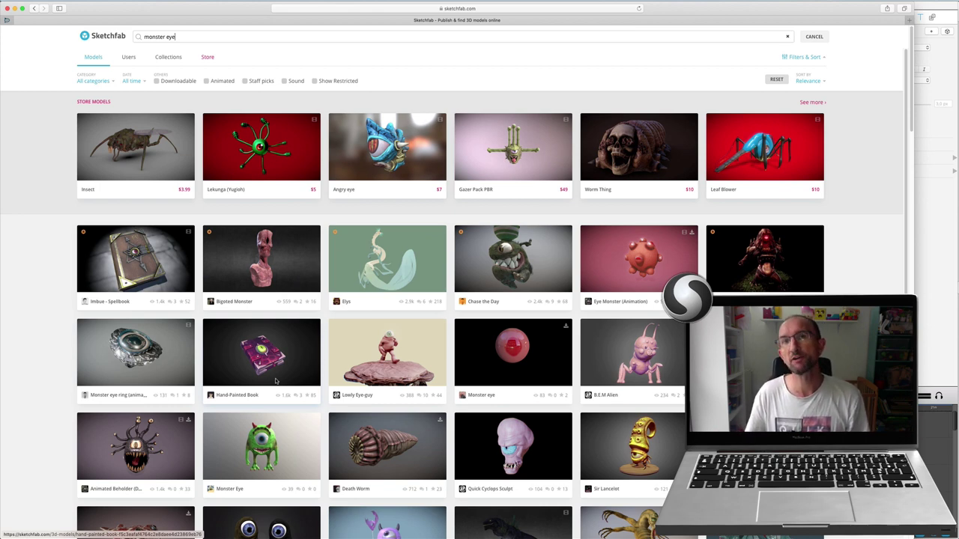
pyautogui.click(167, 58)
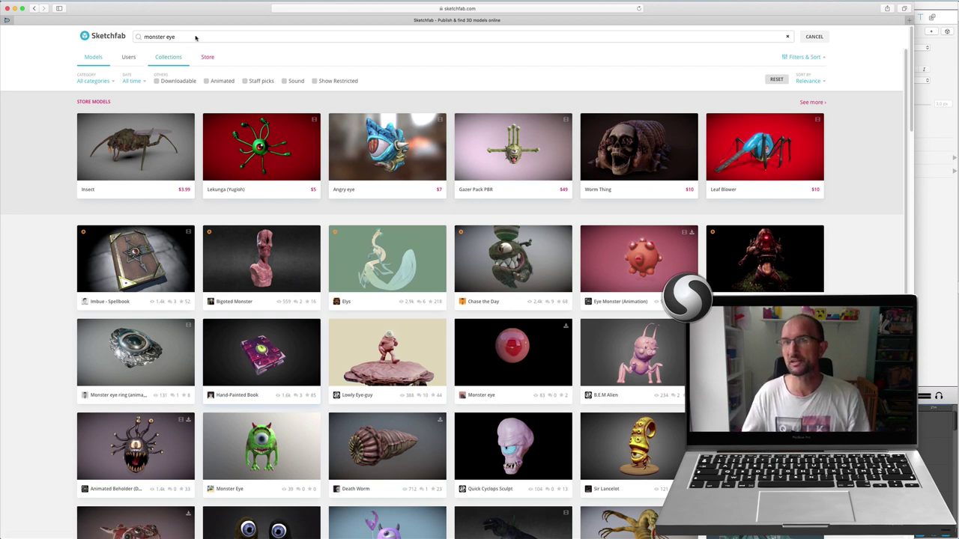
# Replace the "monster eye" search with the account's username to look up its published models
pyautogui.click(194, 35)
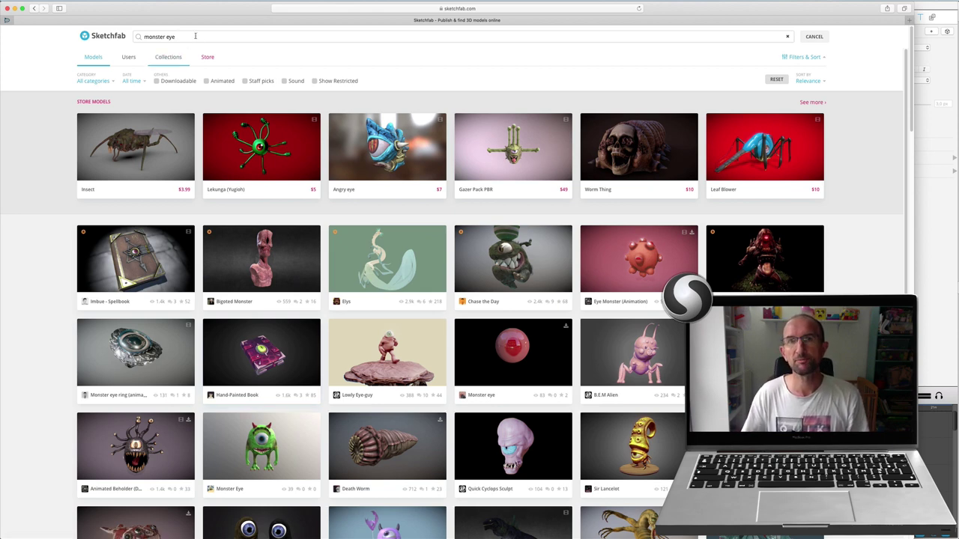
pyautogui.press('super+a')
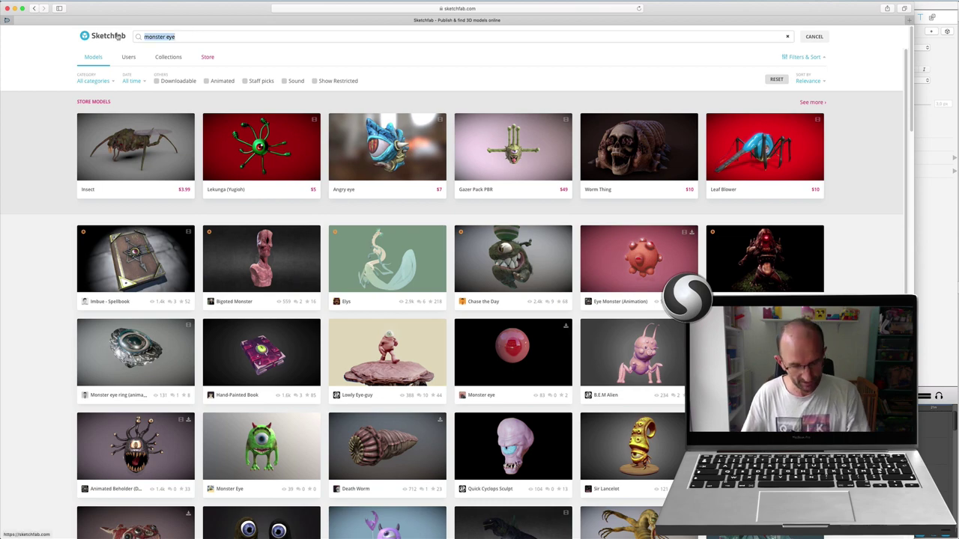
pyautogui.write('site')
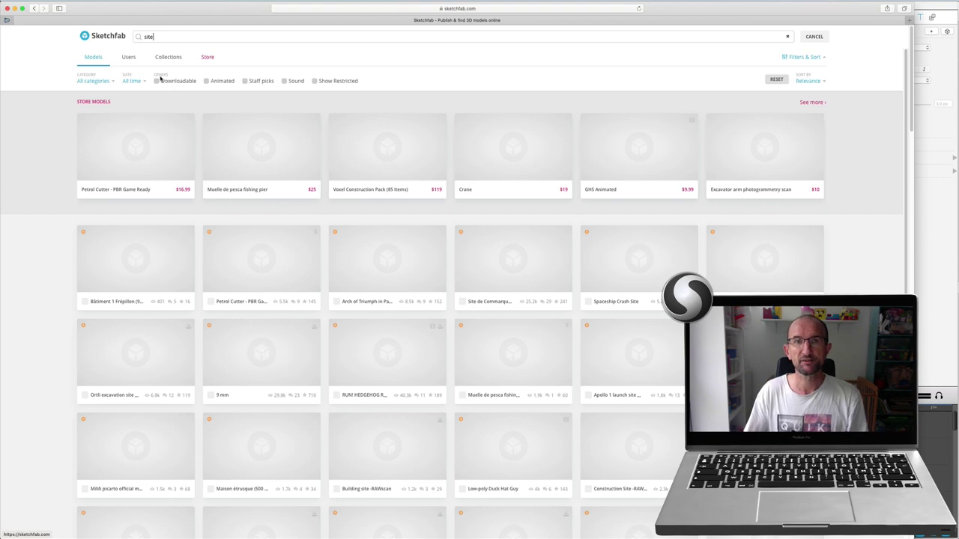
pyautogui.write('jm')
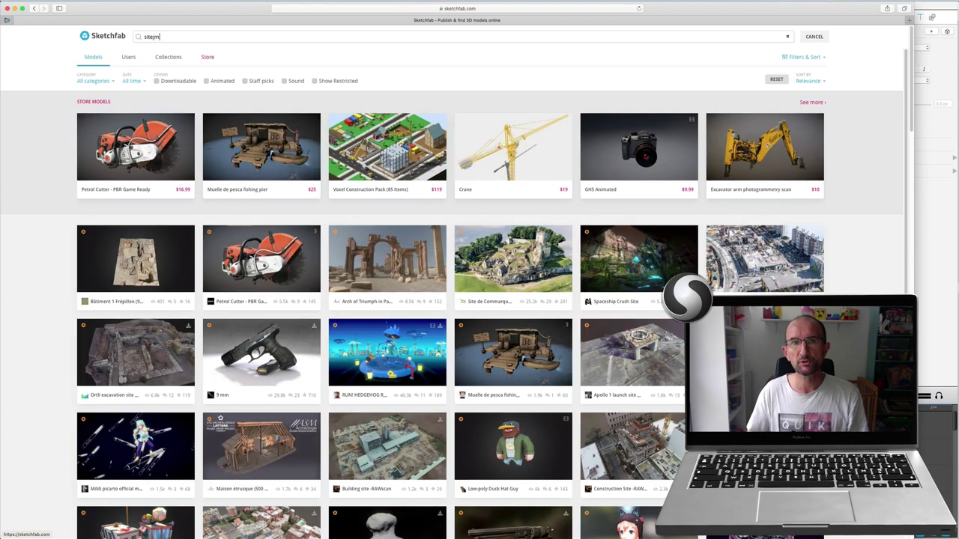
pyautogui.write('r')
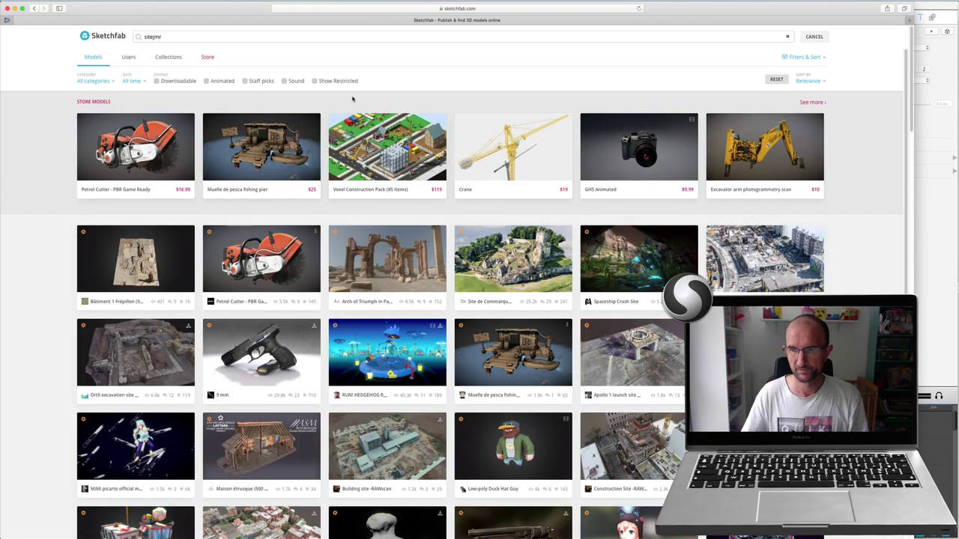